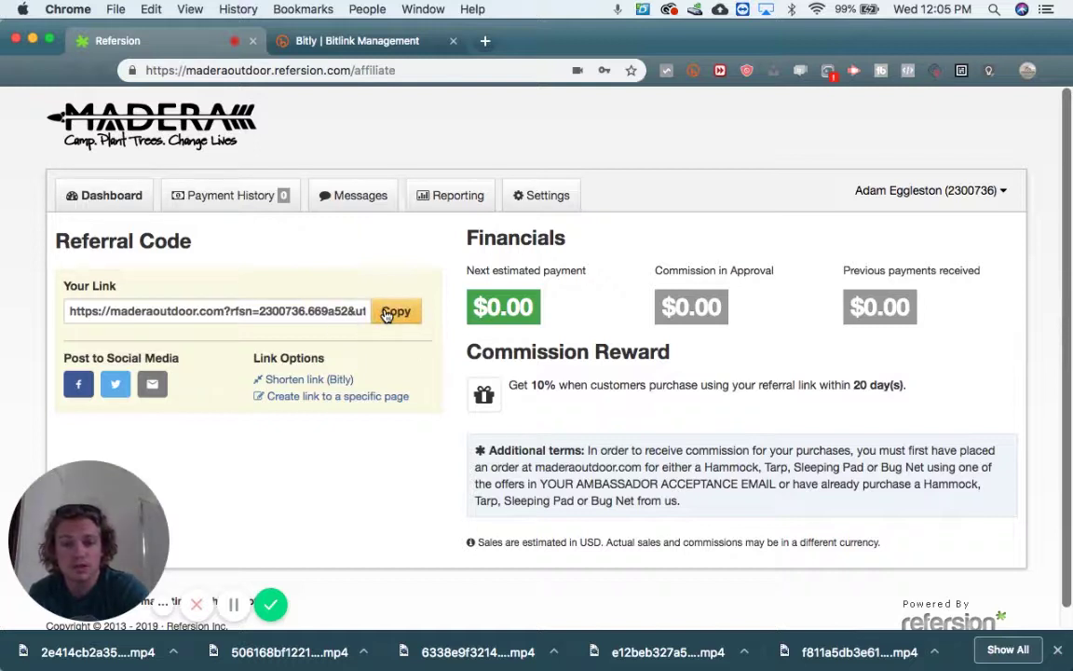
Copy the long Refersion referral link and dismiss the Copied confirmation.
{"action": "left_click_drag", "start_coordinate": [387, 315], "coordinate": [289, 318]}
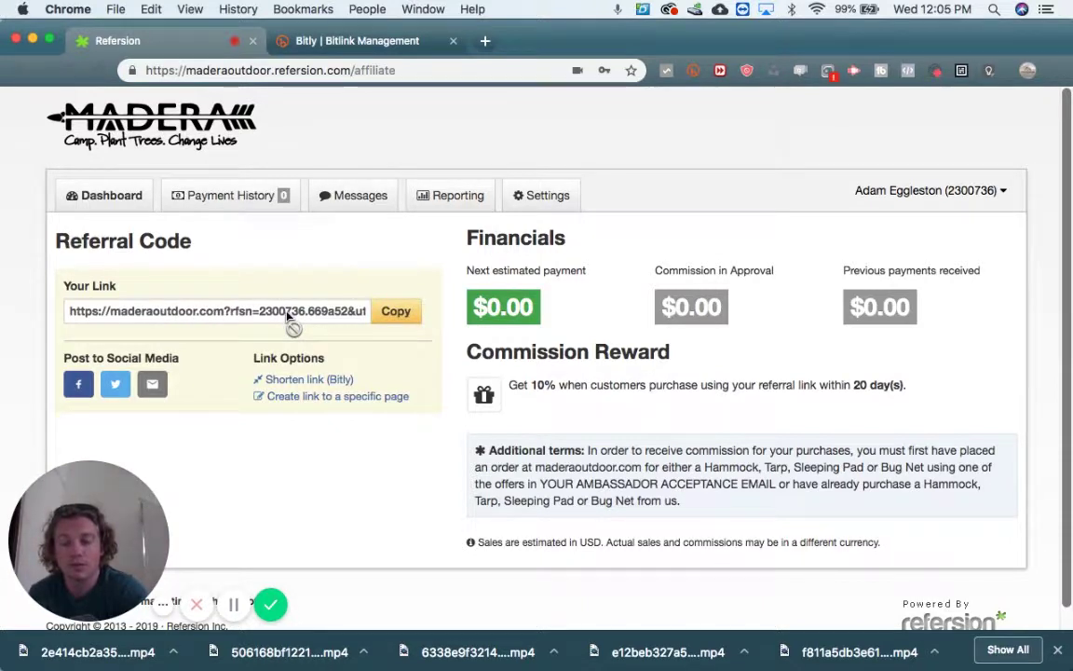
{"action": "left_click_drag", "start_coordinate": [289, 319], "coordinate": [381, 314]}
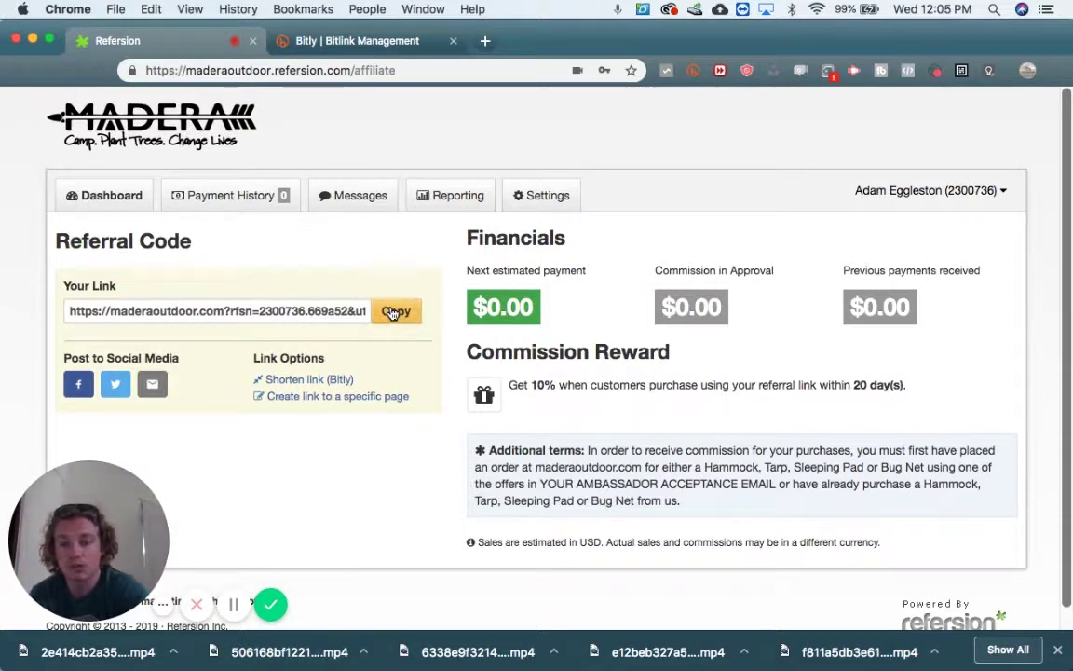
{"action": "left_click", "coordinate": [392, 313]}
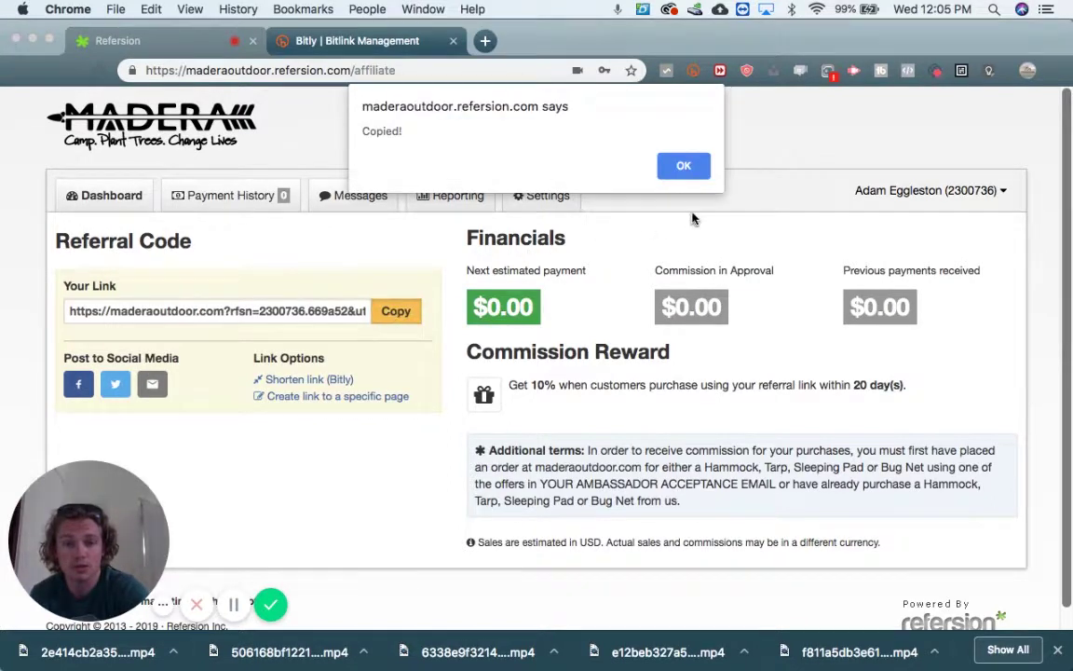
{"action": "left_click", "coordinate": [686, 166]}
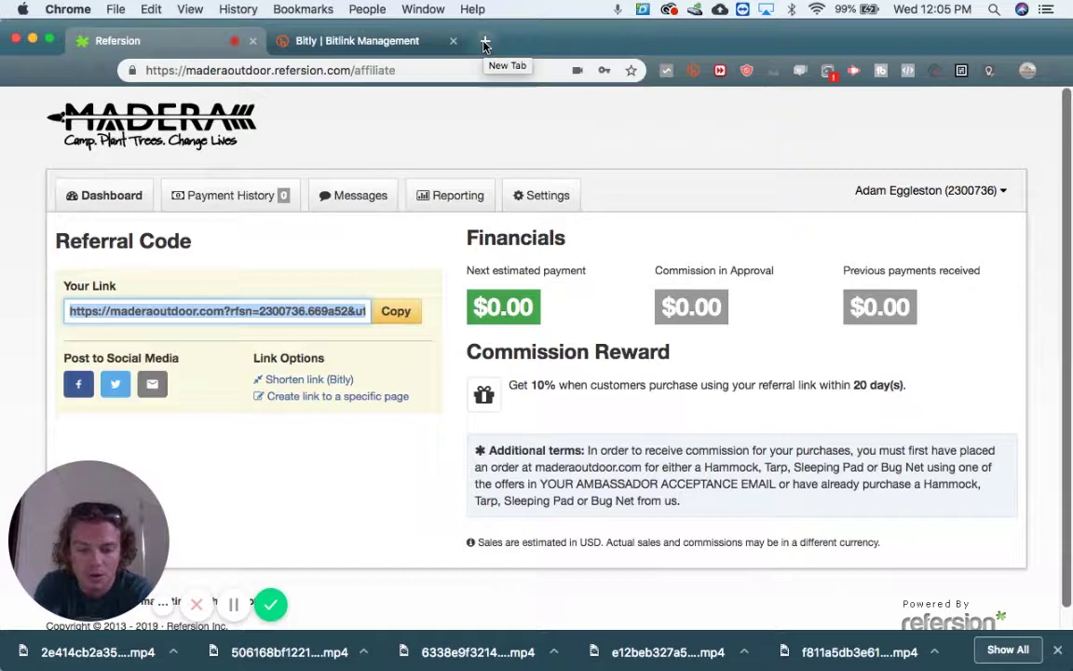
Test the long referral link in a new tab loading the Madera Outdoor store, then return to Refersion.
{"action": "left_click", "coordinate": [483, 43]}
{"action": "type", "text": "https://maderaoutdoor.com?rfsn=2300736.669a52&utm_source=refersion&utm_medium=affiliate&utm_campaign=2300736.669a52"}
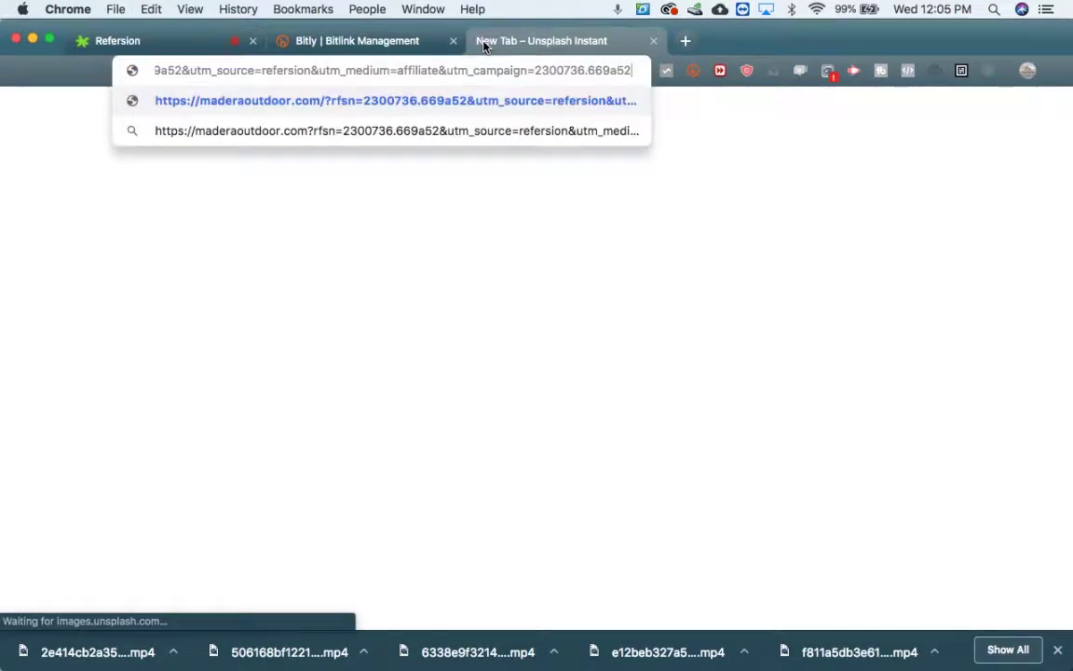
{"action": "key", "text": "Return"}
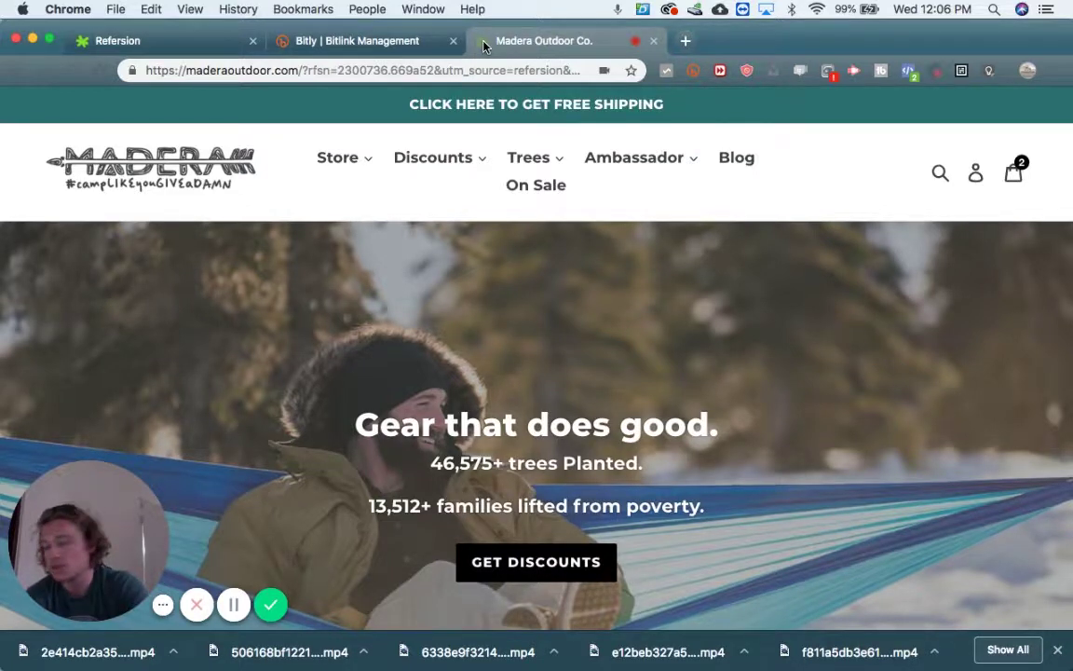
{"action": "left_click", "coordinate": [204, 45]}
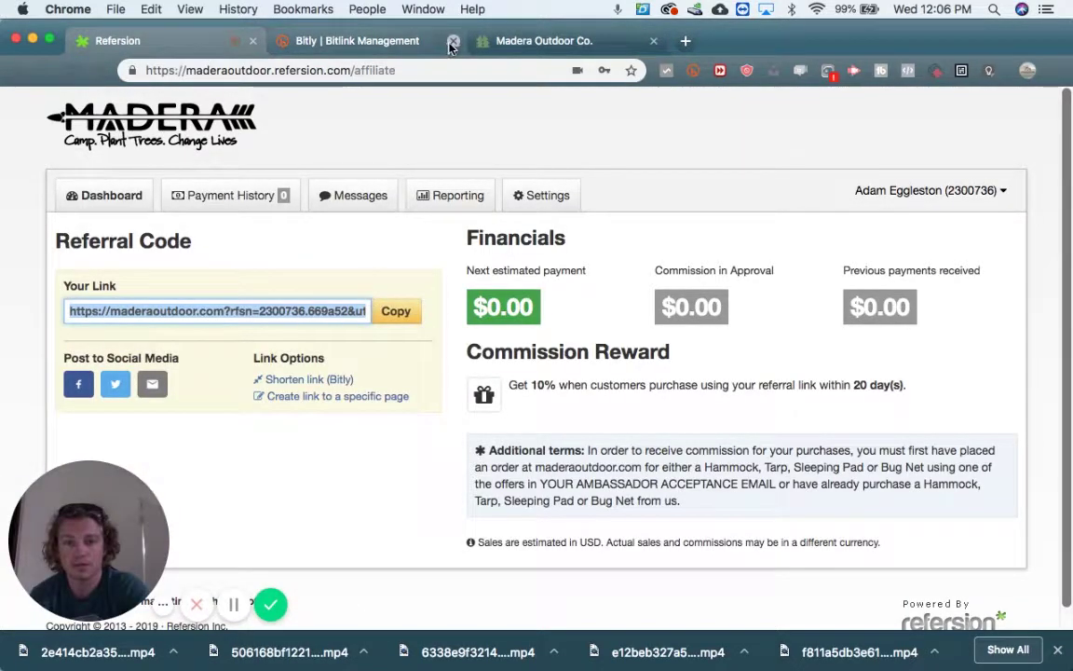
Close the Madera store tab and return to the Refersion affiliate dashboard.
{"action": "left_click", "coordinate": [562, 40]}
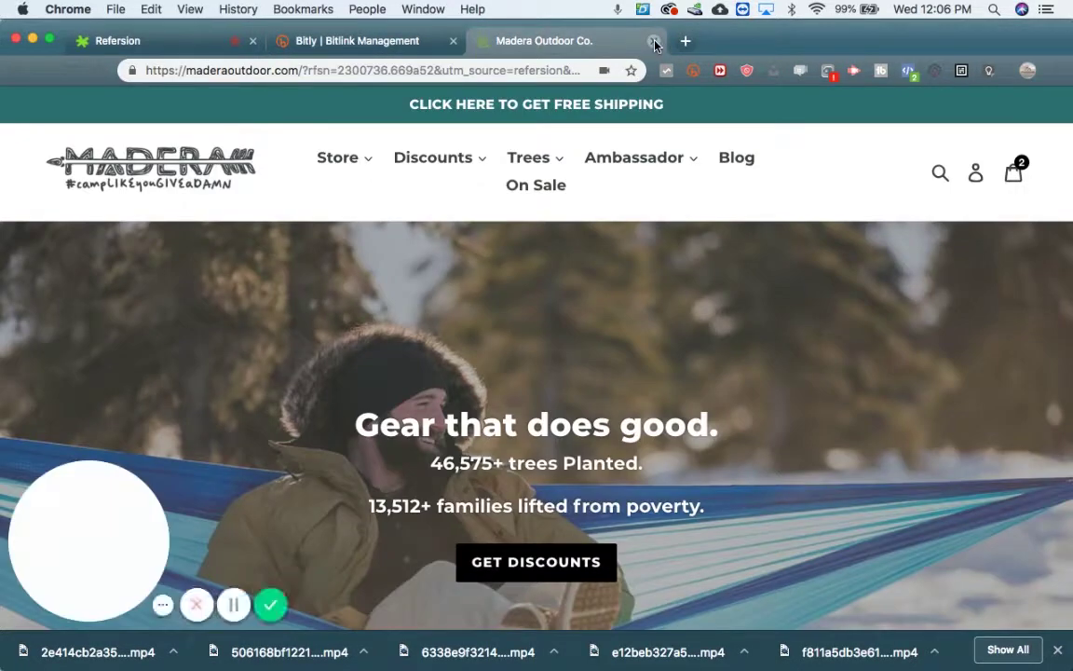
{"action": "left_click", "coordinate": [655, 42]}
{"action": "left_click", "coordinate": [141, 43]}
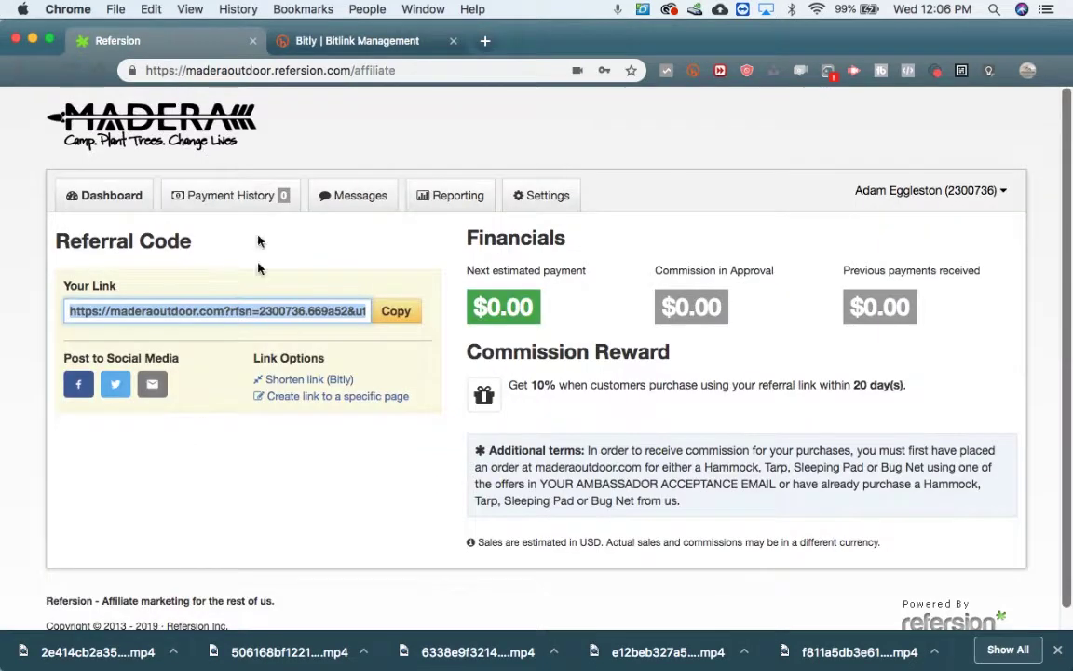
{"action": "left_click", "coordinate": [319, 385]}
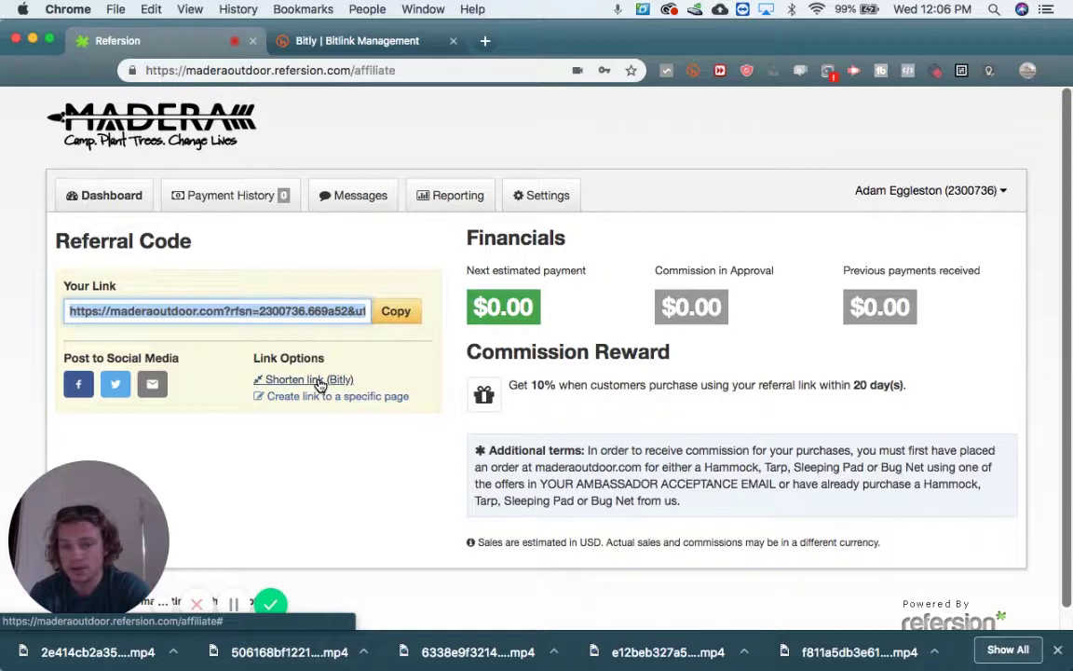
{"action": "left_click", "coordinate": [319, 385]}
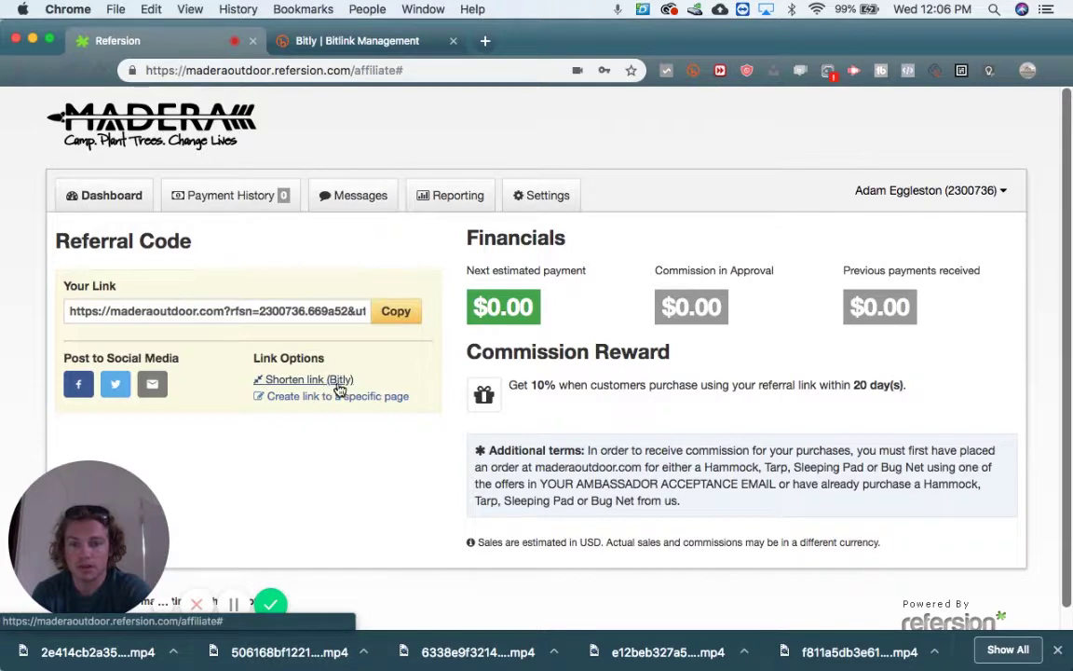
{"action": "left_click", "coordinate": [192, 315]}
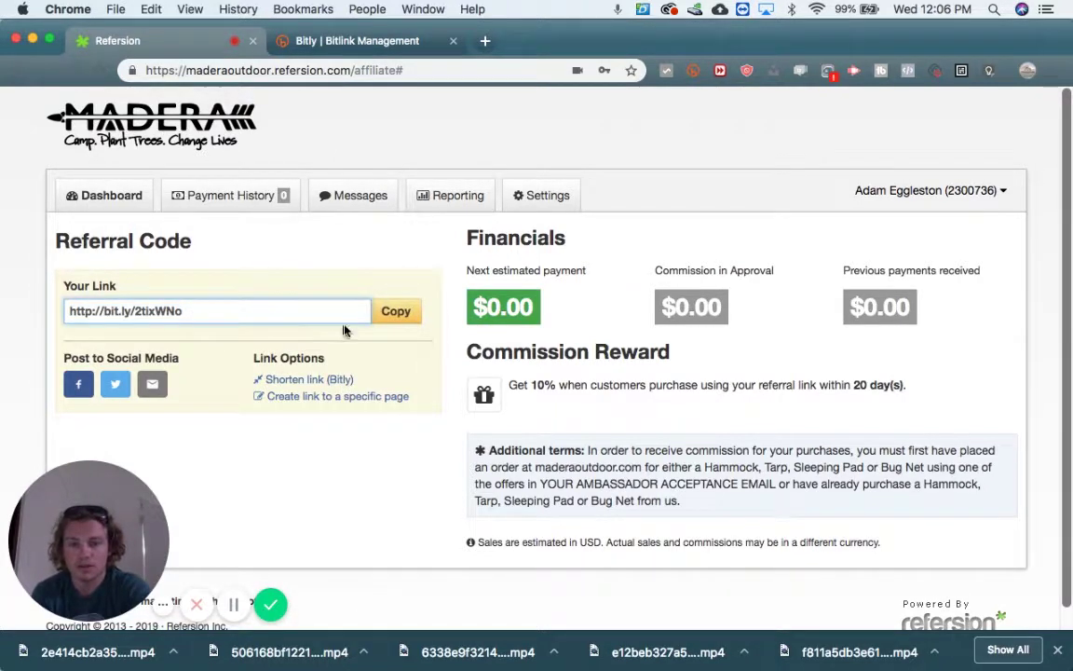
{"action": "left_click", "coordinate": [388, 319]}
{"action": "left_click", "coordinate": [679, 165]}
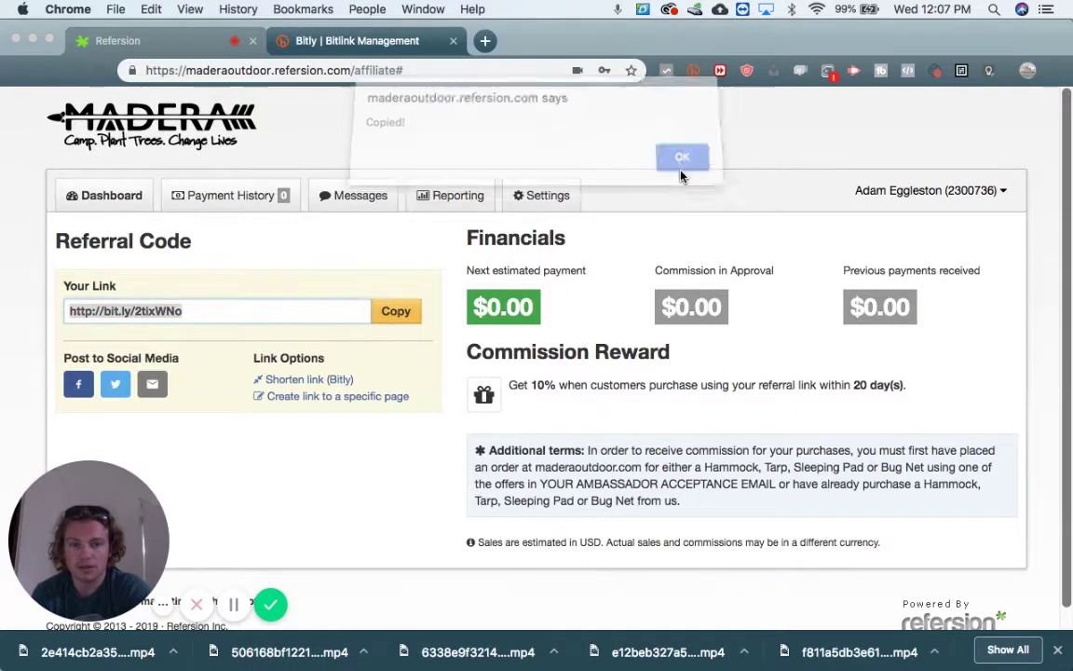
Test bit.ly/2tixWNo in a new tab and compare it with the long-link Madera store page.
{"action": "left_click", "coordinate": [484, 44]}
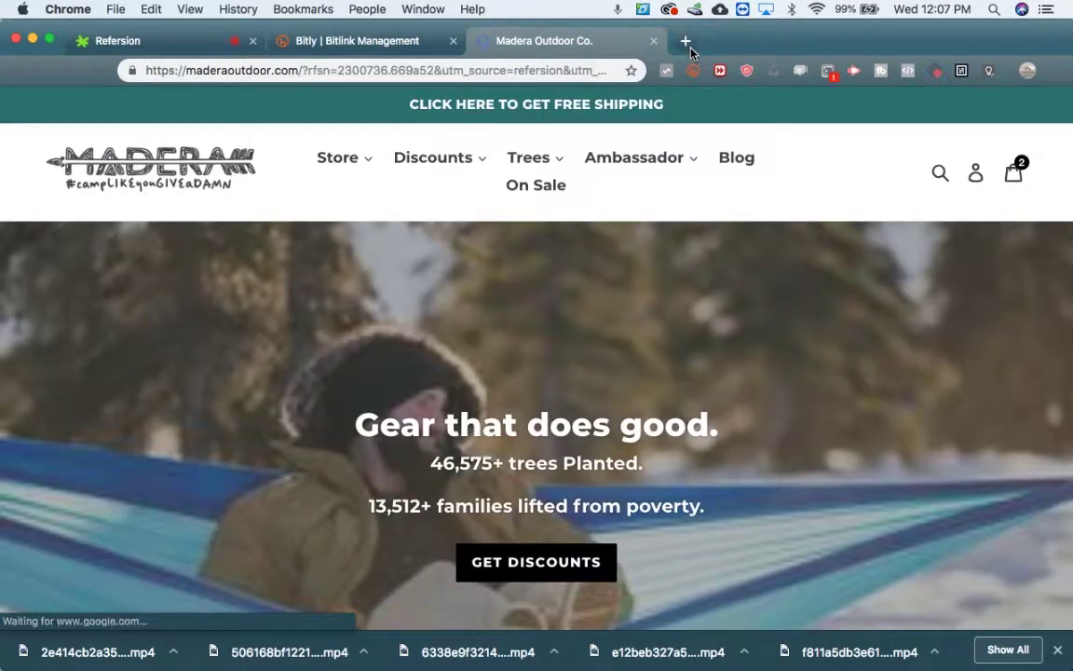
{"action": "left_click", "coordinate": [686, 41]}
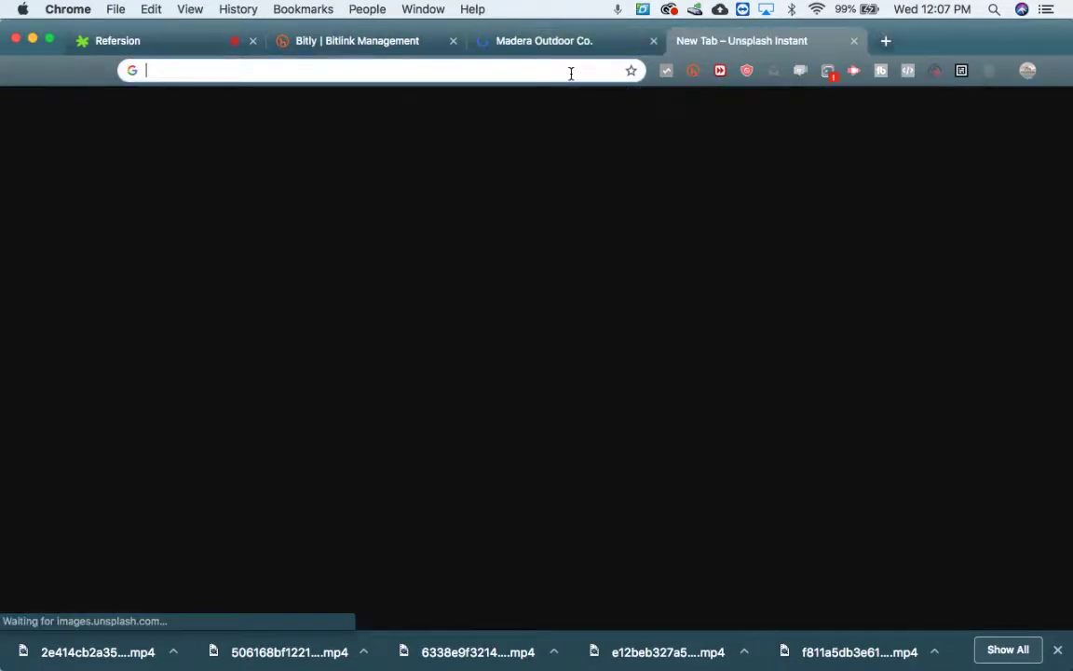
{"action": "key", "text": "super+v"}
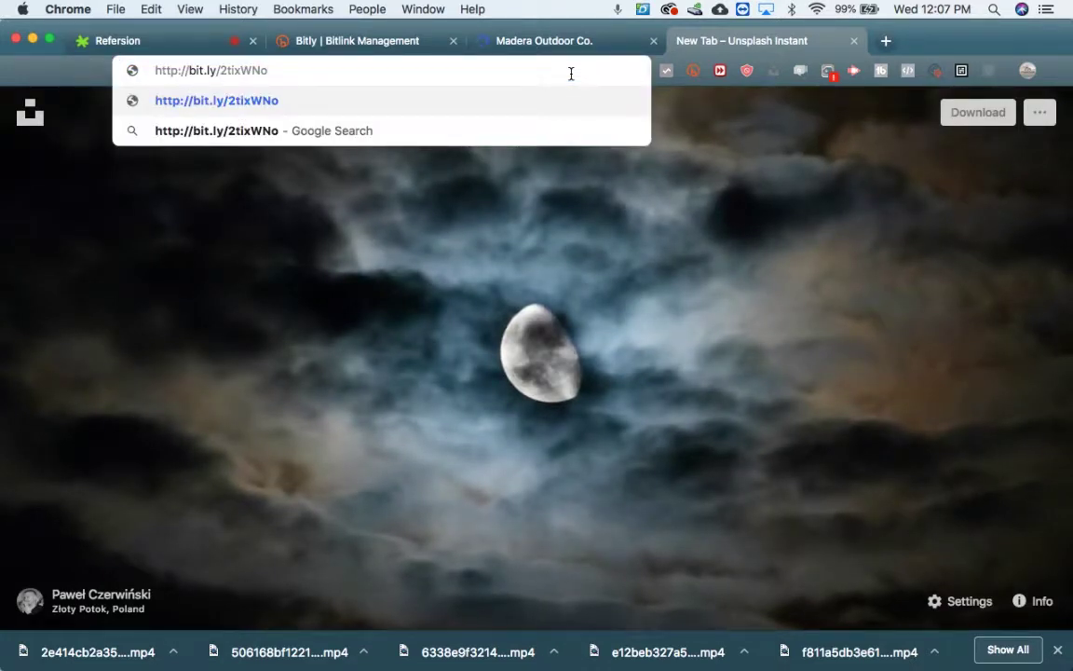
{"action": "key", "text": "Return"}
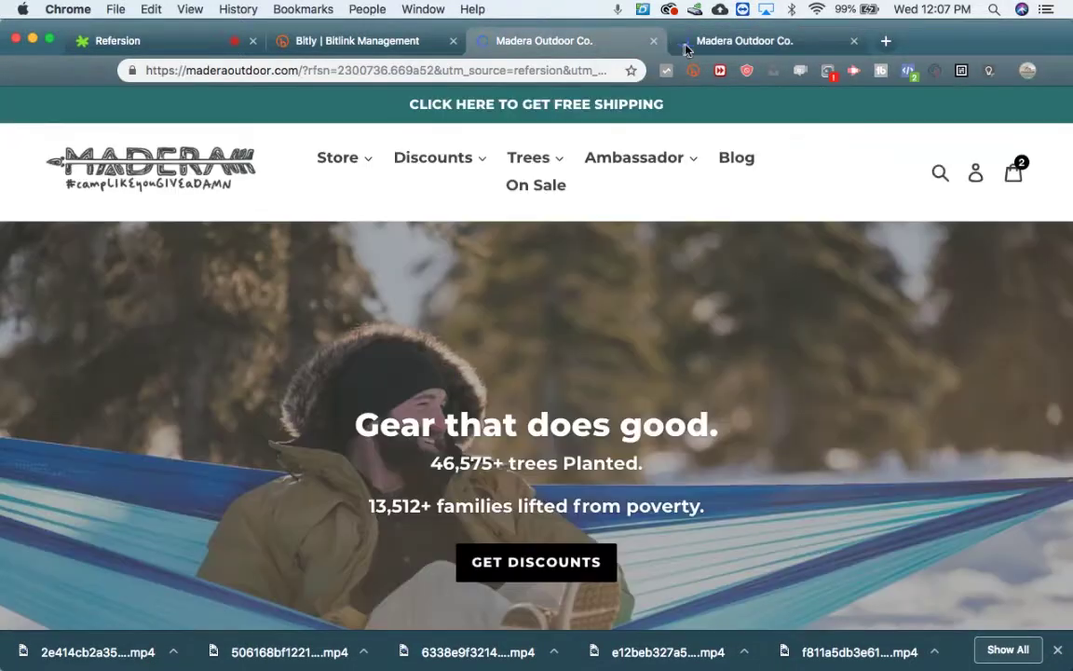
{"action": "left_click", "coordinate": [718, 41]}
{"action": "left_click", "coordinate": [592, 41]}
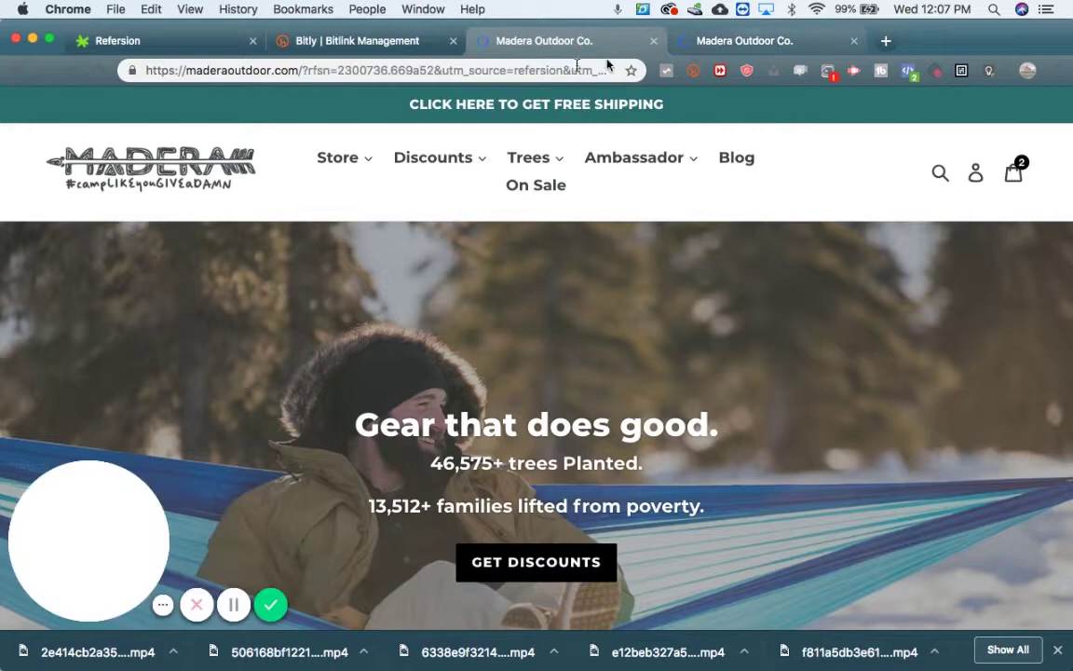
{"action": "left_click", "coordinate": [400, 42]}
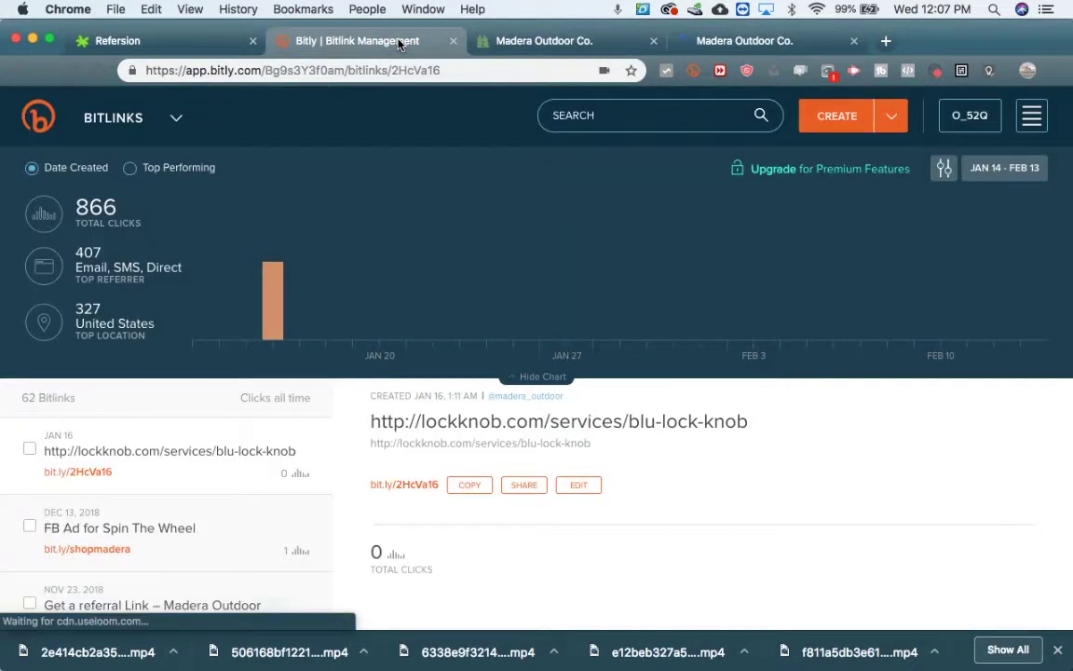
Move from Refersion through Bitly to the Madera Outdoor Co. tab opened from the long link.
{"action": "left_click", "coordinate": [153, 42]}
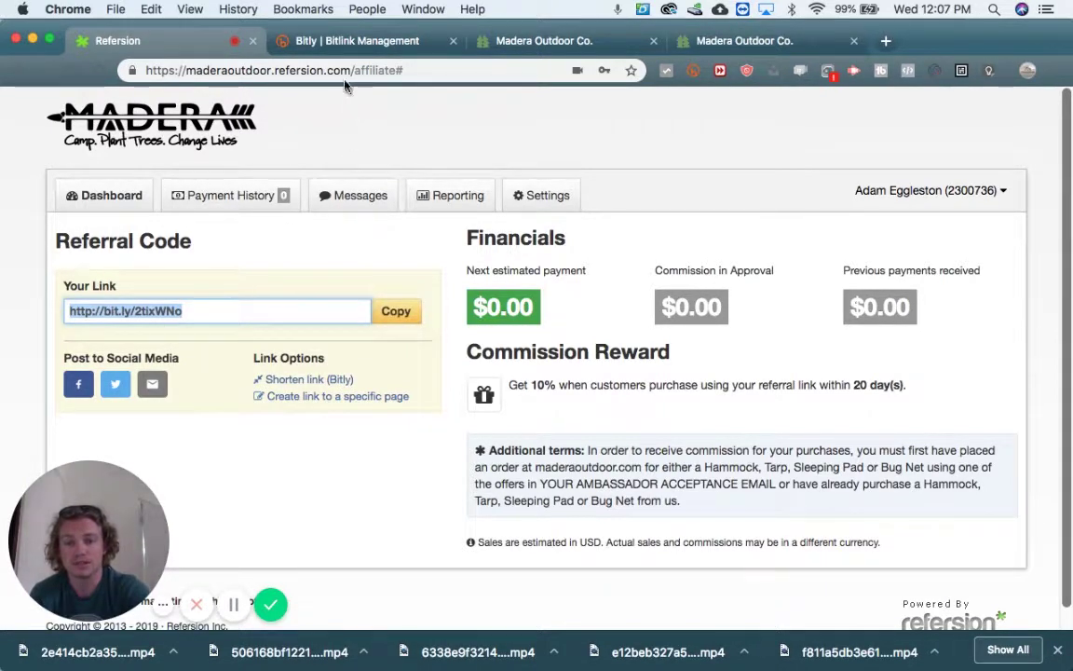
{"action": "left_click", "coordinate": [357, 40]}
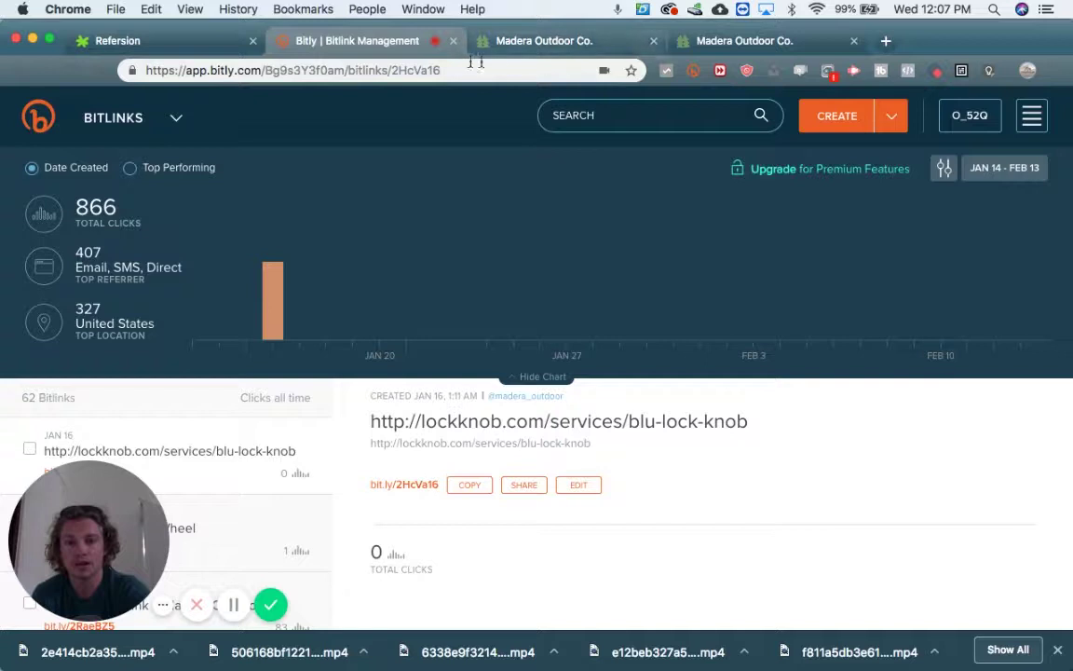
{"action": "left_click", "coordinate": [550, 41]}
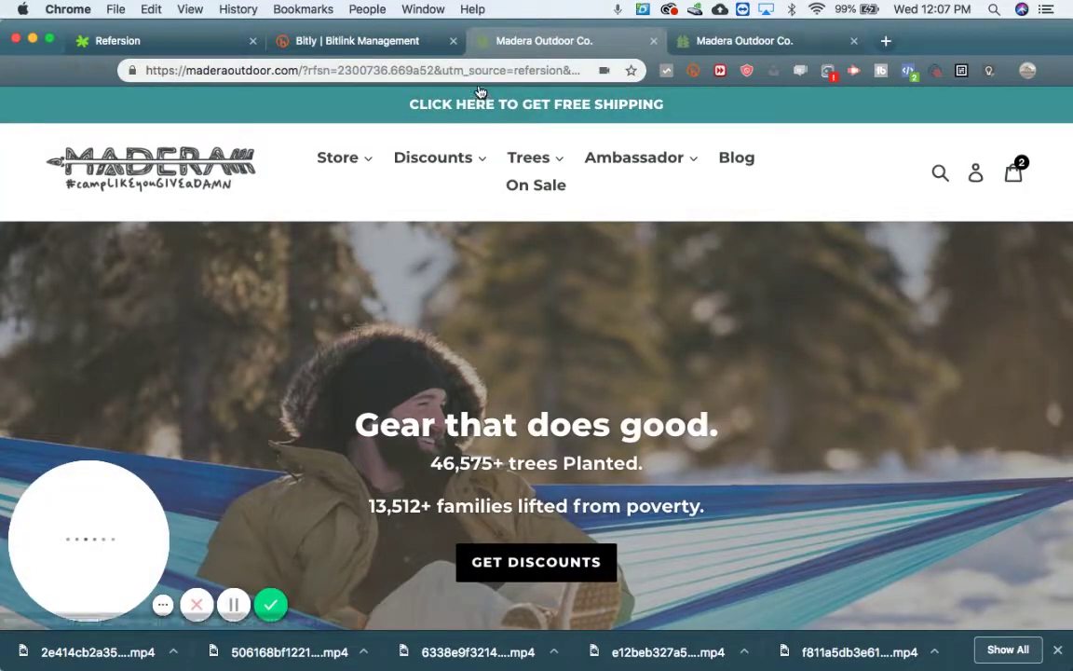
Copy the long maderaoutdoor.com store address with its tracking parameters.
{"action": "left_click", "coordinate": [483, 69]}
{"action": "right_click", "coordinate": [483, 70]}
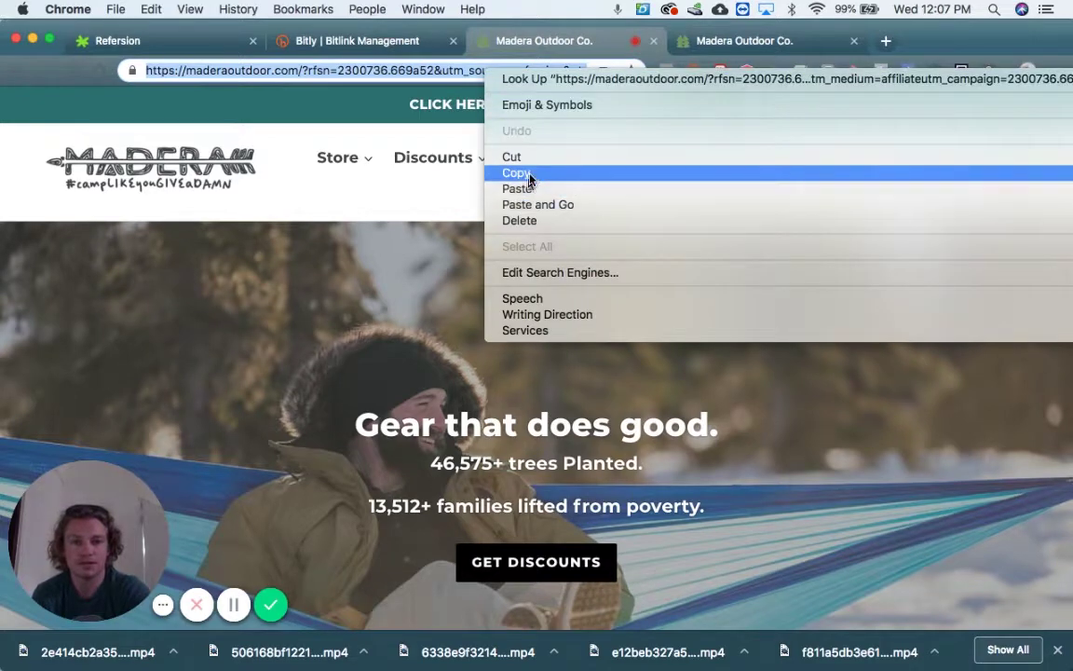
{"action": "left_click", "coordinate": [518, 173]}
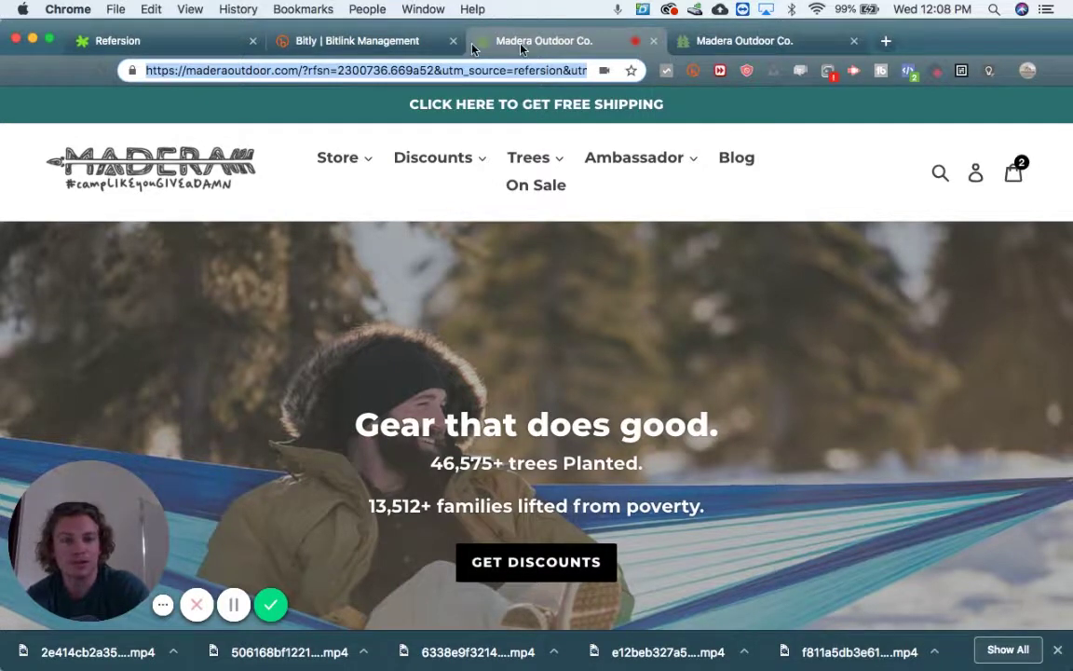
{"action": "left_click", "coordinate": [354, 41]}
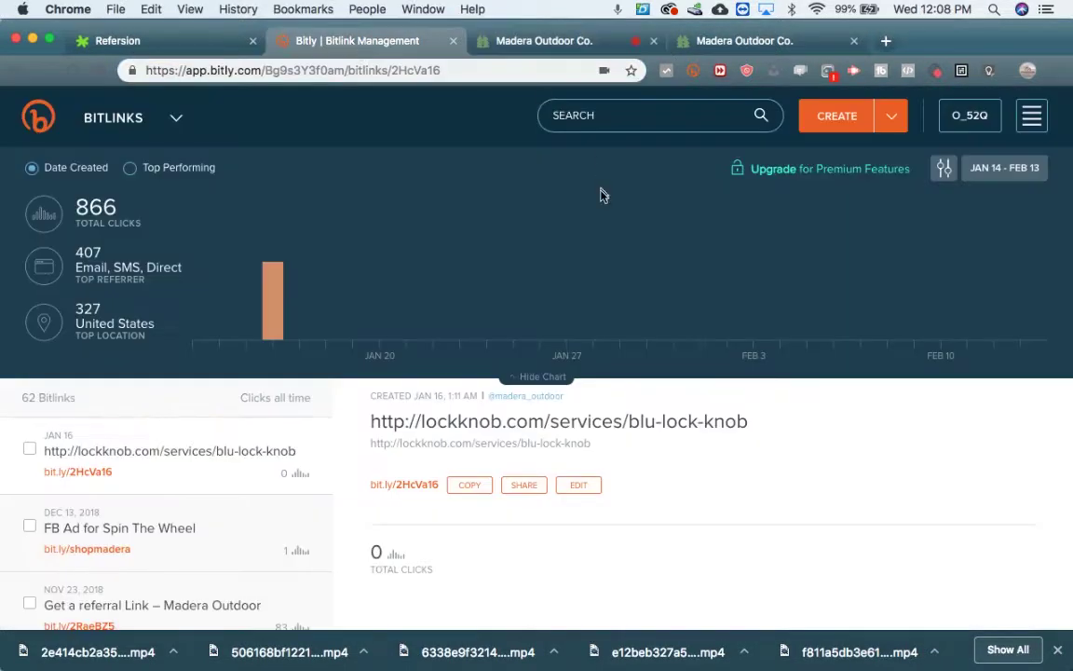
{"action": "left_click", "coordinate": [168, 41]}
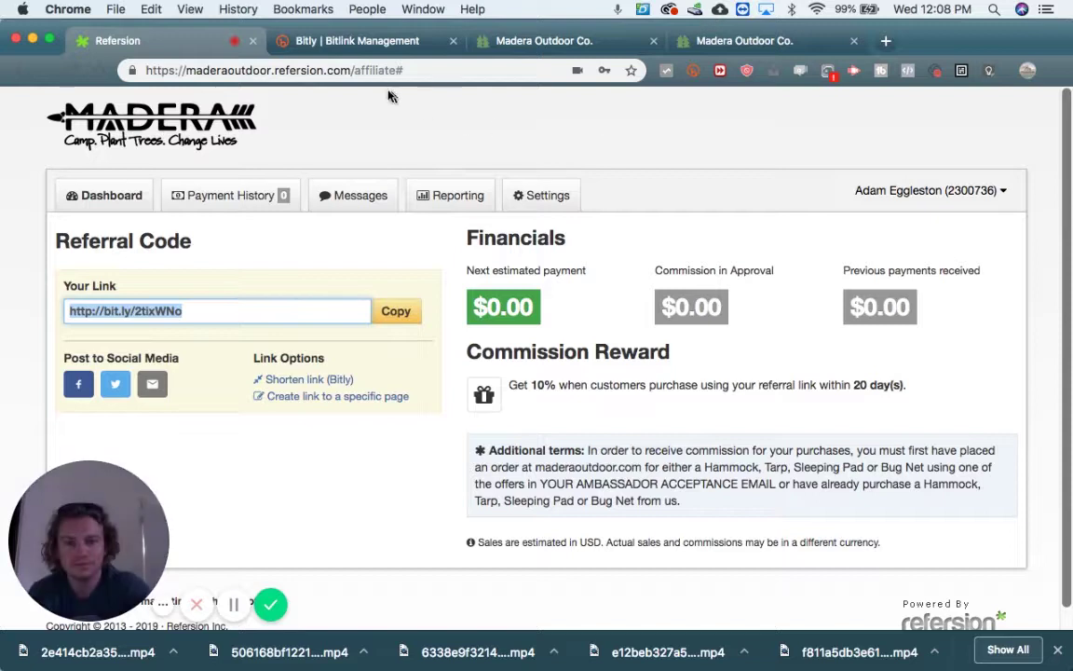
{"action": "left_click", "coordinate": [378, 43]}
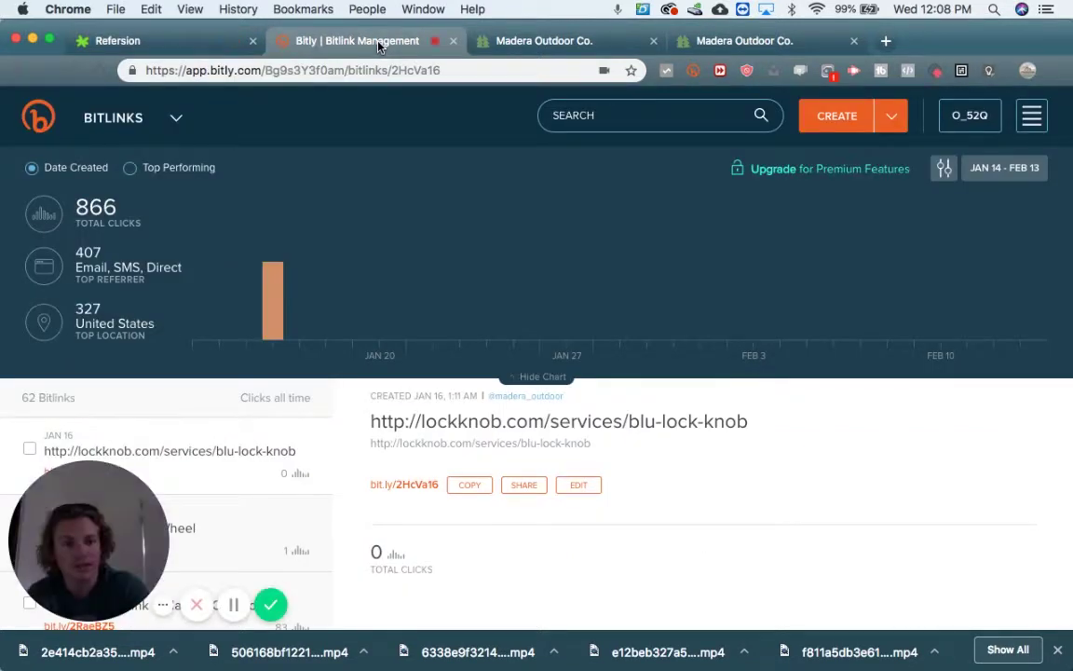
Create a new Bitlink in Bitly from the pasted Madera affiliate URL.
{"action": "left_click", "coordinate": [824, 119]}
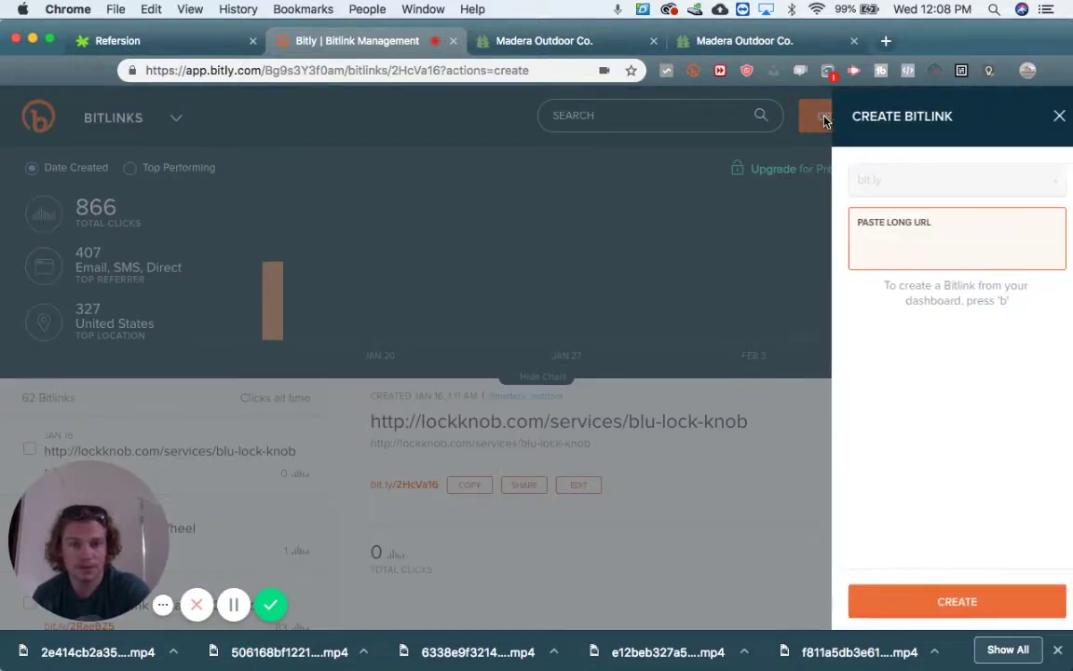
{"action": "right_click", "coordinate": [857, 237]}
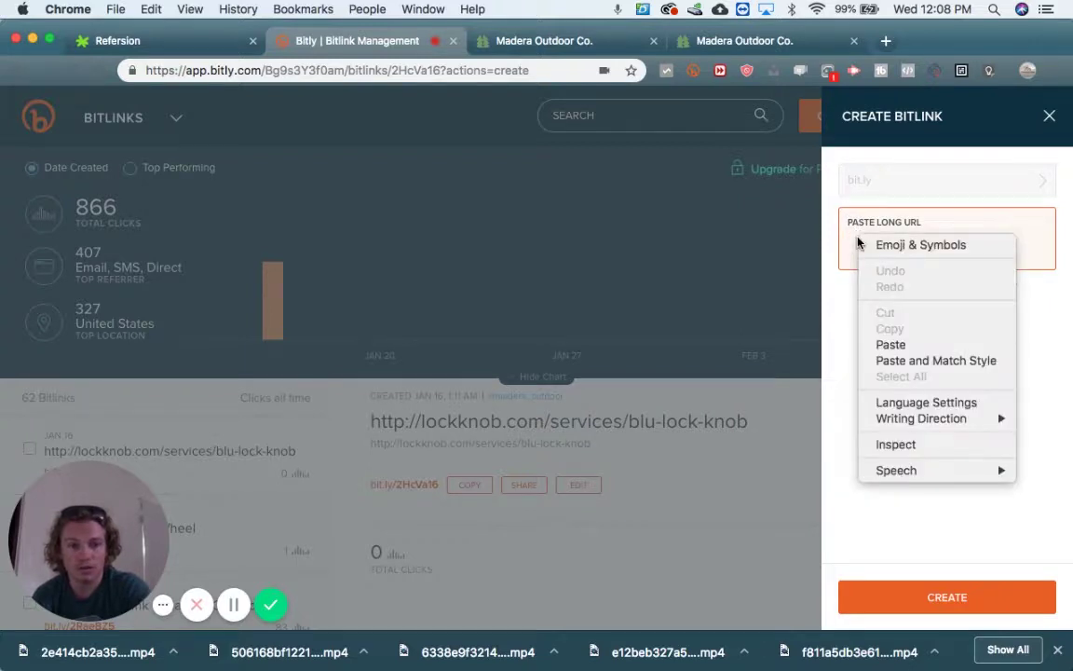
{"action": "left_click", "coordinate": [892, 343]}
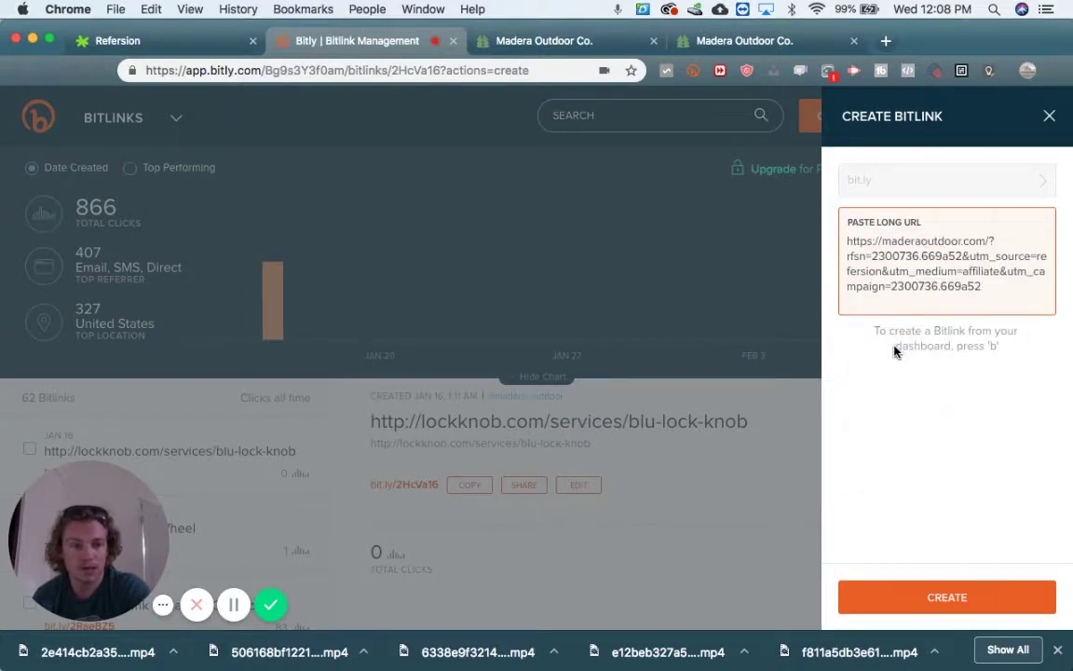
{"action": "left_click", "coordinate": [928, 601]}
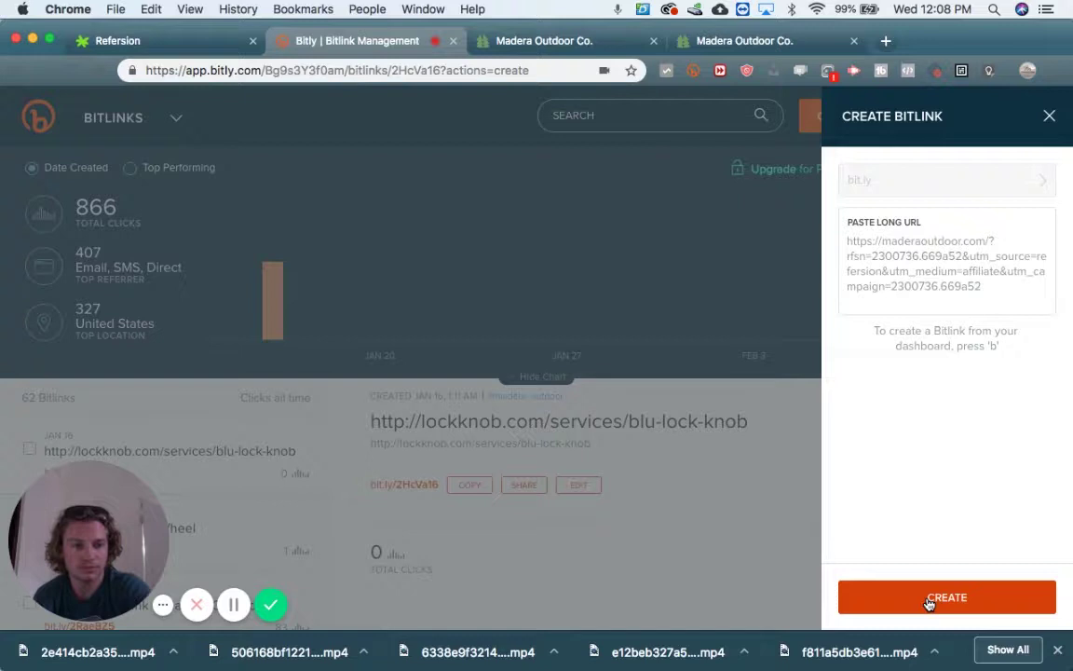
{"action": "left_click", "coordinate": [936, 600]}
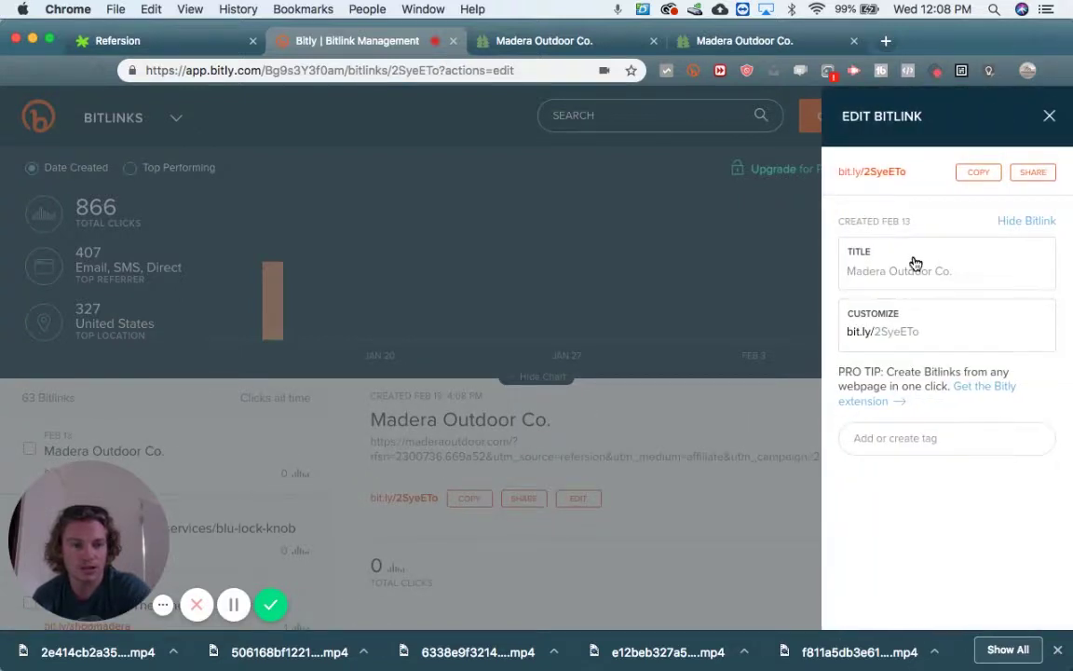
Replace the Bitlink back-half 2SyeETo with Adamslink and save it.
{"action": "left_click", "coordinate": [896, 331]}
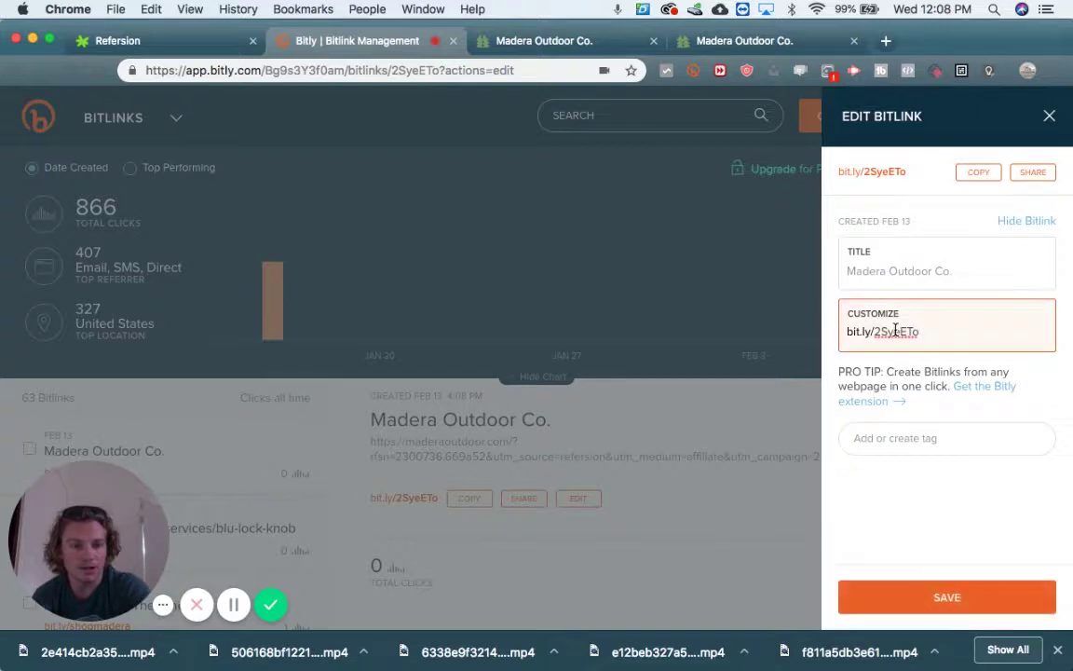
{"action": "double_click", "coordinate": [896, 331]}
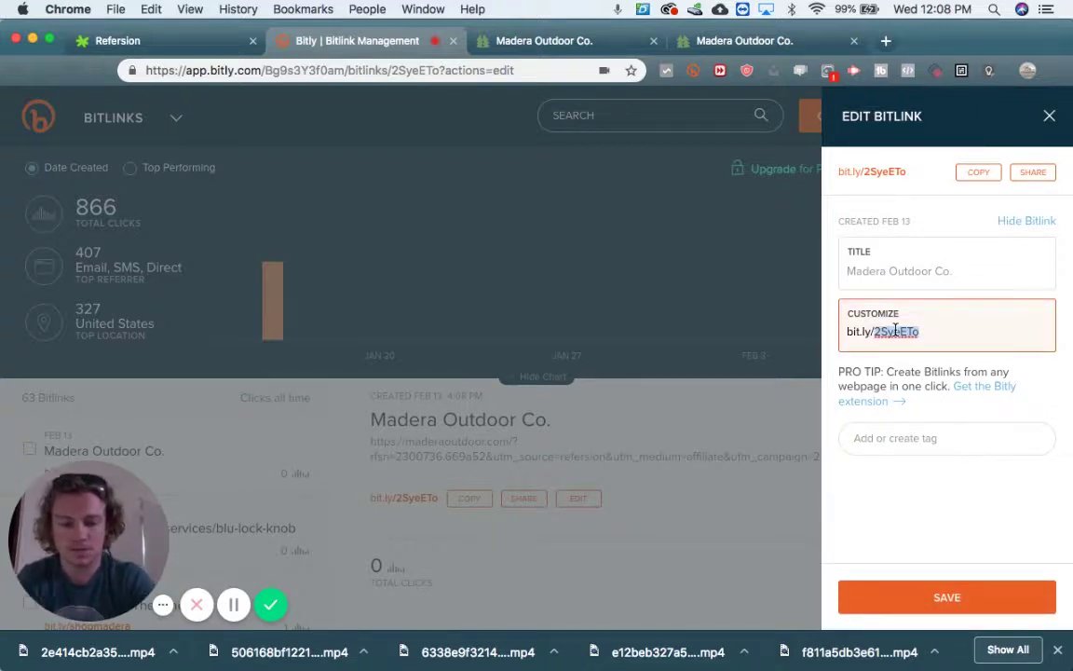
{"action": "key", "text": "BackSpace"}
{"action": "type", "text": "Adamslink"}
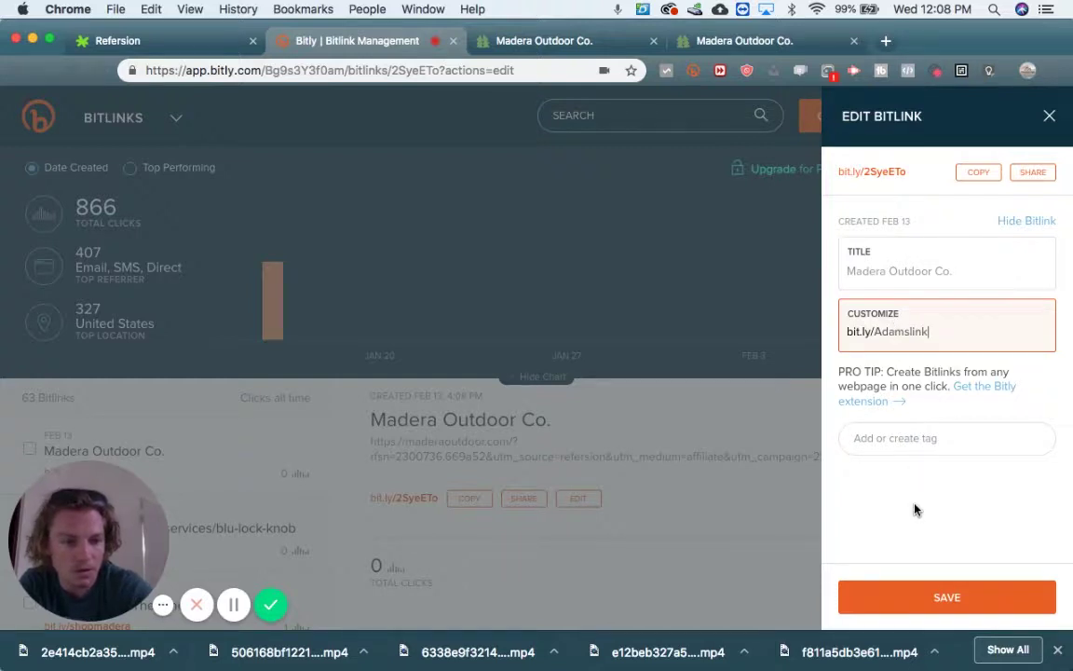
{"action": "left_click", "coordinate": [913, 507]}
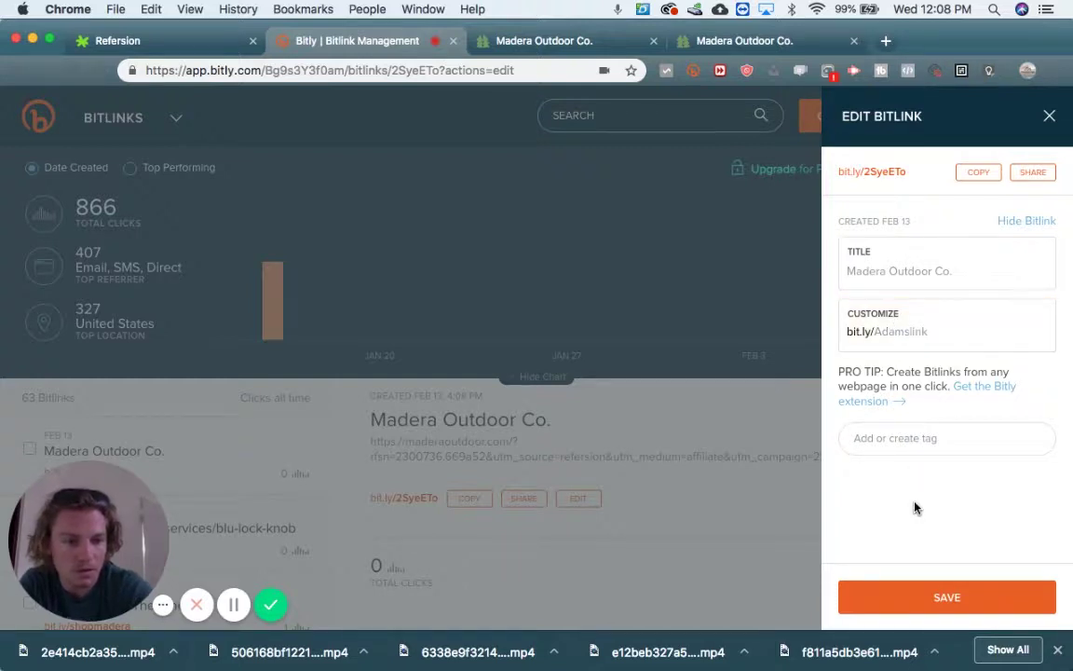
{"action": "left_click", "coordinate": [947, 600]}
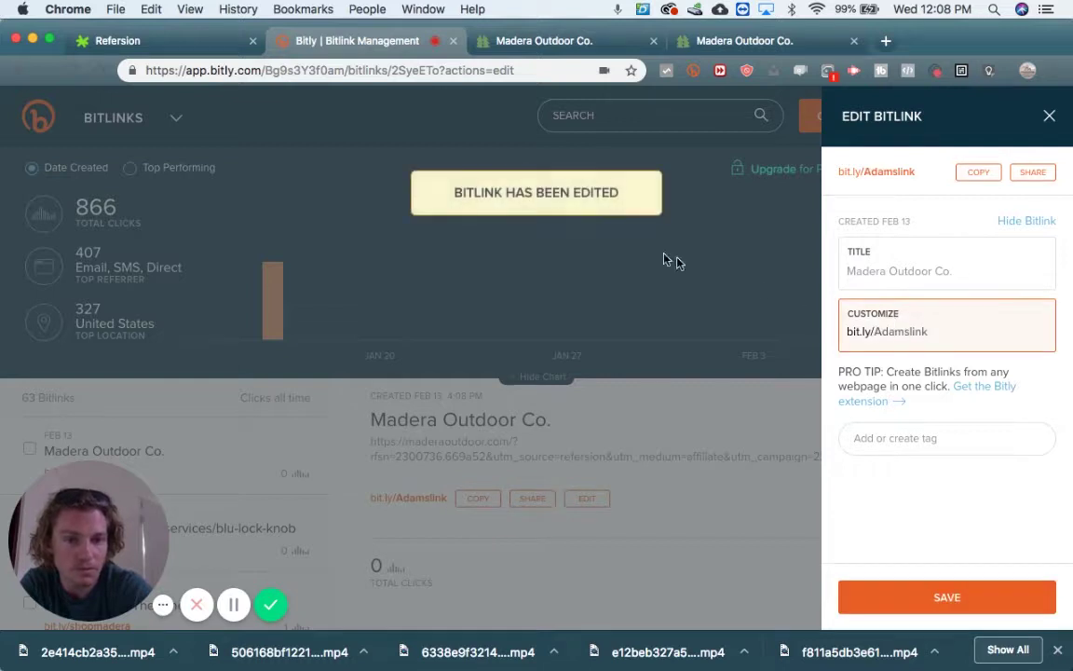
{"action": "left_click", "coordinate": [970, 175]}
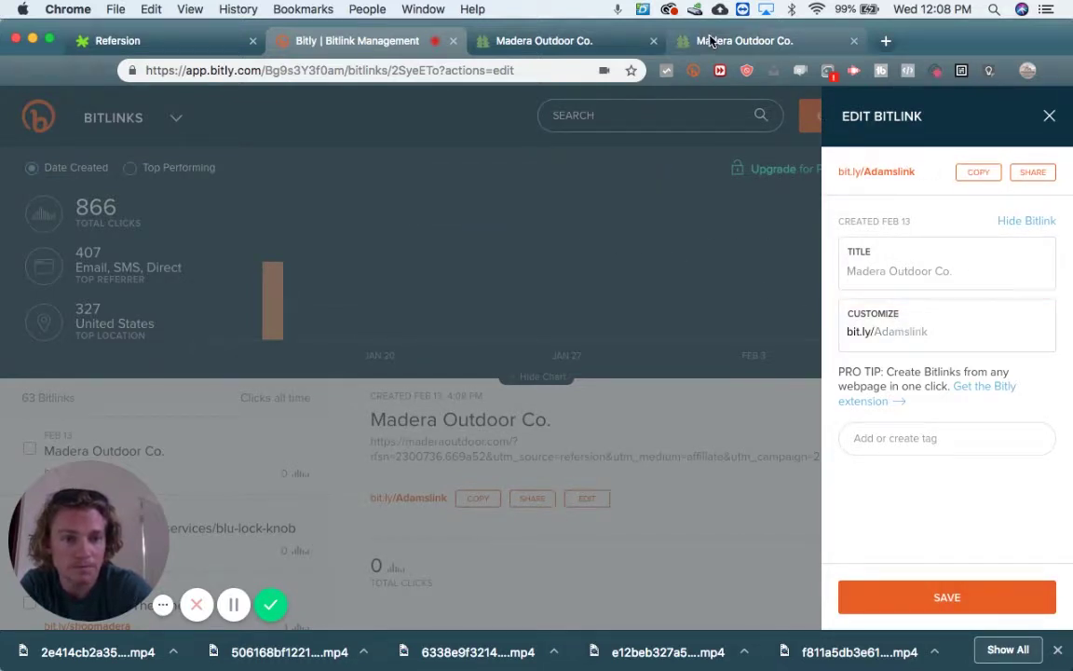
{"action": "left_click", "coordinate": [886, 41]}
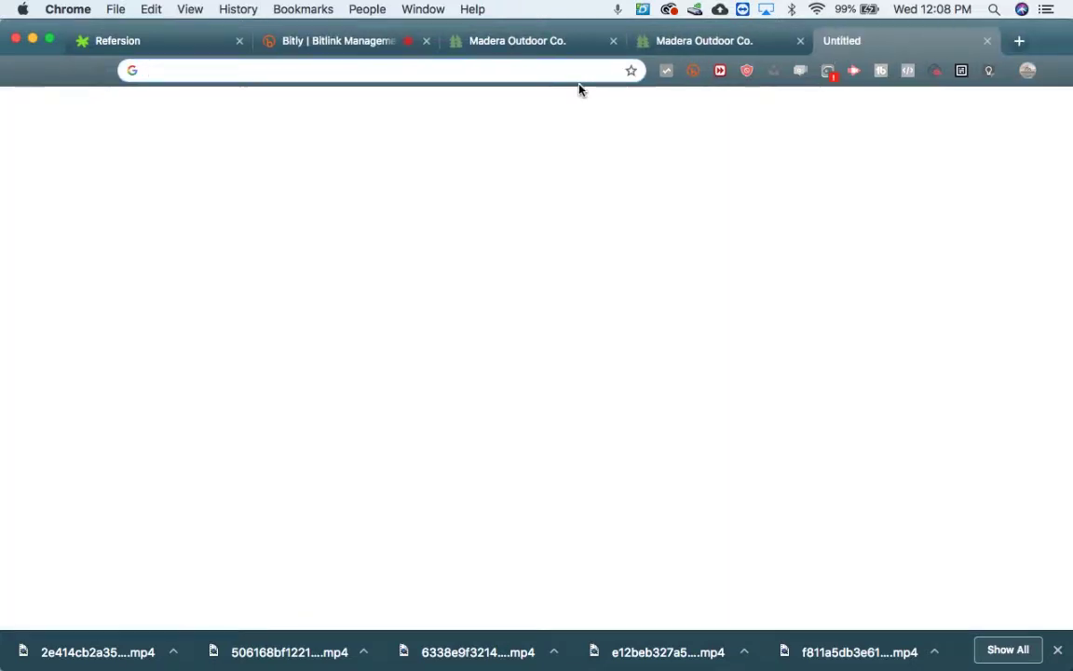
{"action": "key", "text": "super+v"}
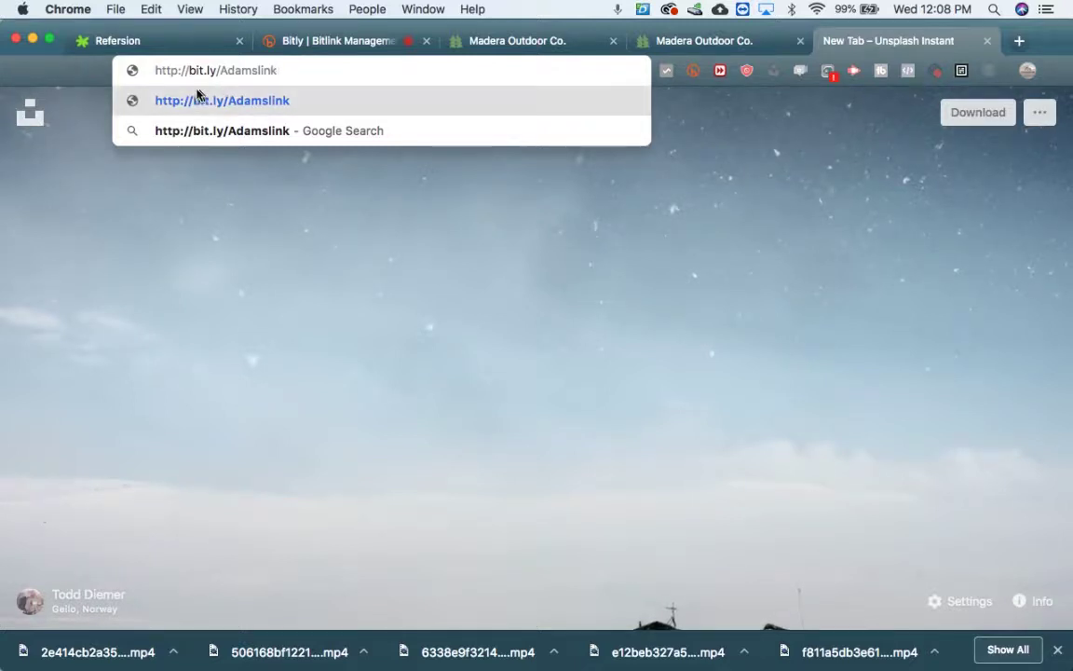
{"action": "left_click", "coordinate": [177, 71]}
{"action": "left_click_drag", "start_coordinate": [177, 71], "coordinate": [133, 72]}
{"action": "key", "text": "BackSpace"}
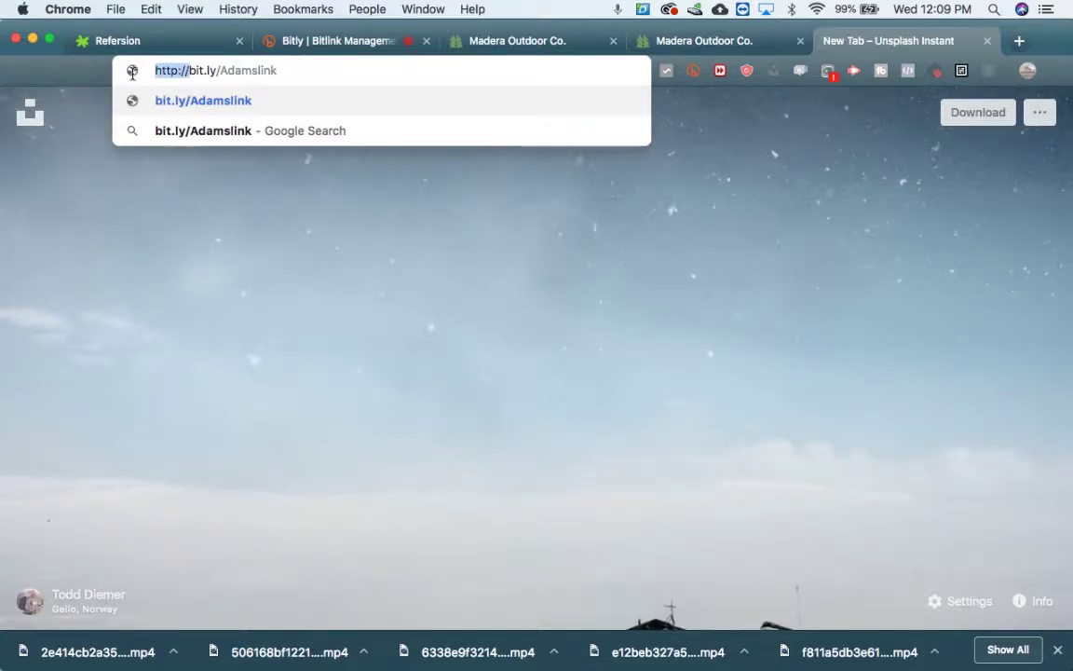
{"action": "left_click", "coordinate": [251, 70]}
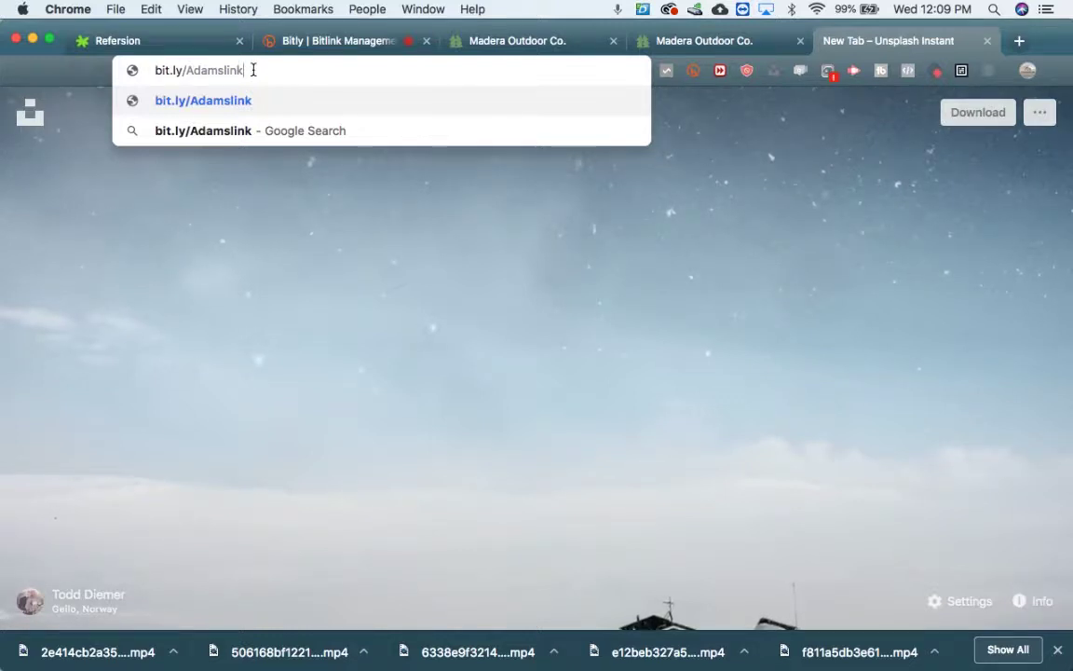
{"action": "key", "text": "Return"}
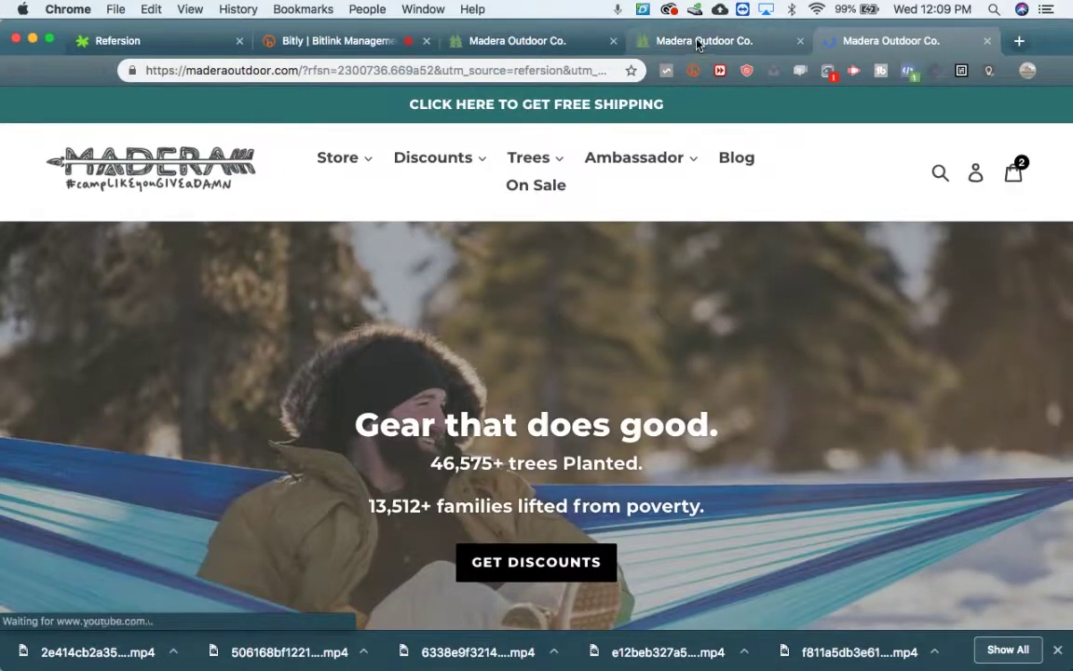
Compare the open Madera Outdoor Co. store tabs, then return to the bit.ly/Adamslink edit page.
{"action": "left_click", "coordinate": [626, 34]}
{"action": "left_click", "coordinate": [581, 53]}
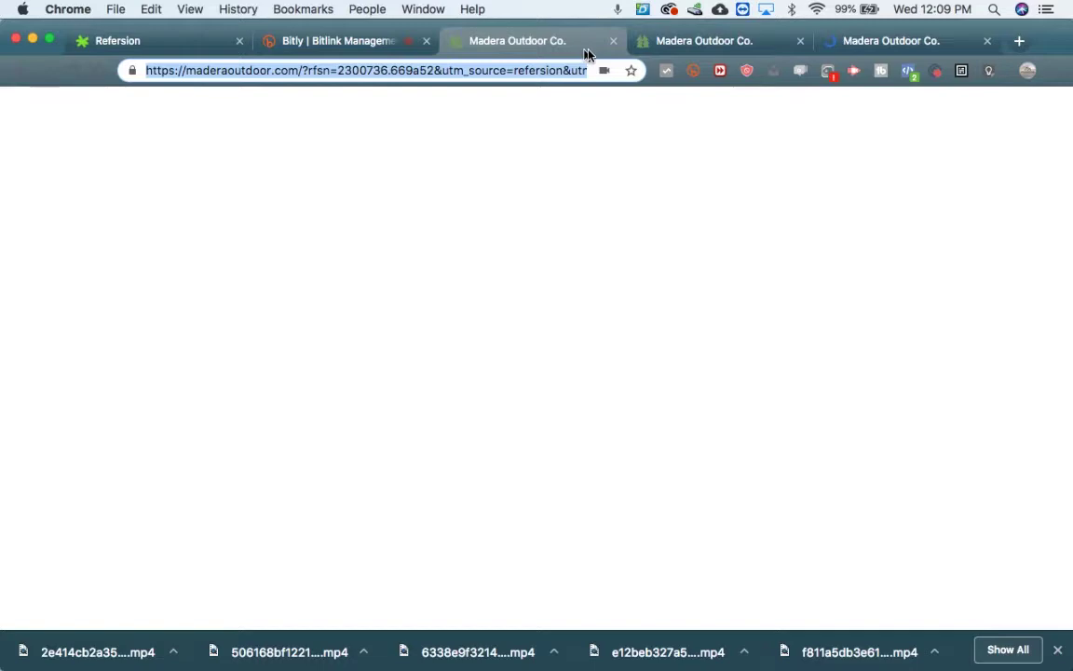
{"action": "left_click", "coordinate": [685, 42]}
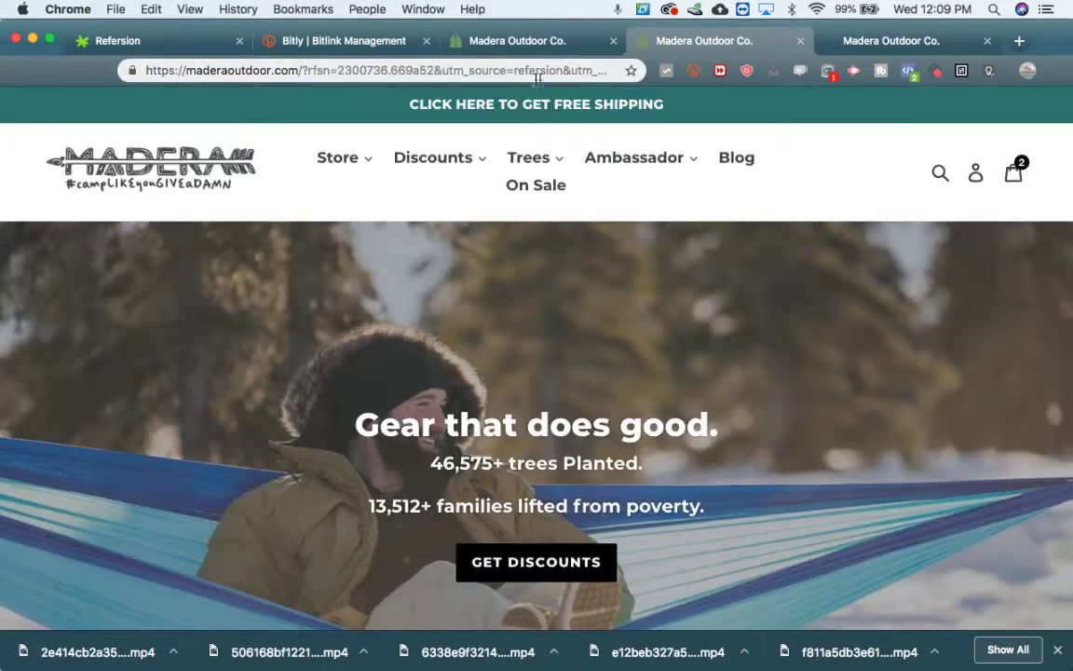
{"action": "left_click", "coordinate": [549, 51]}
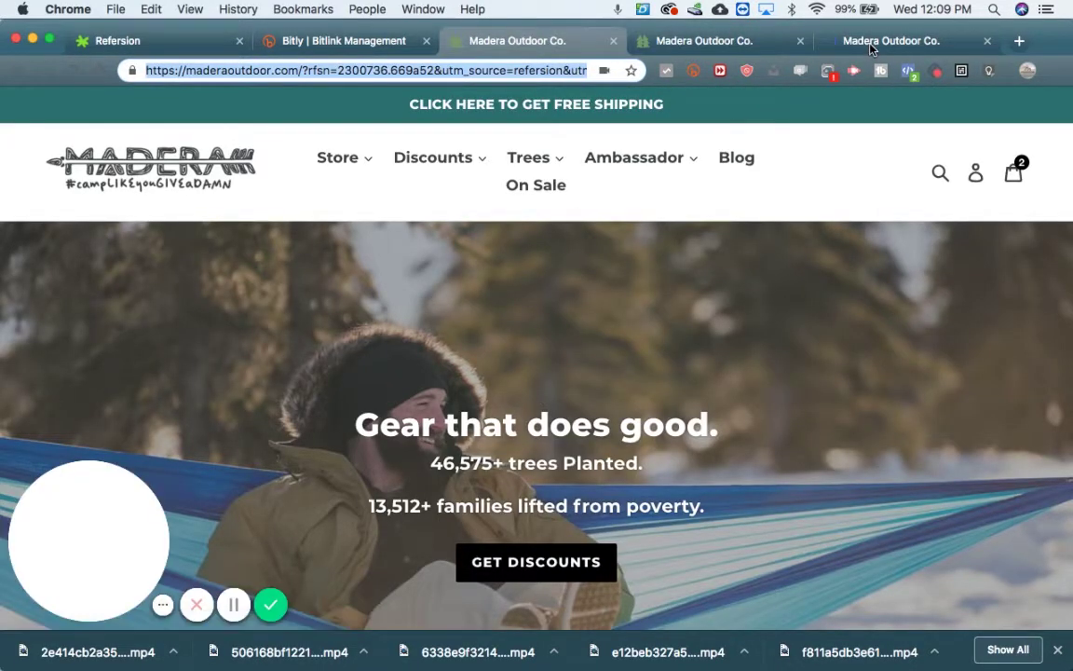
{"action": "left_click", "coordinate": [843, 40]}
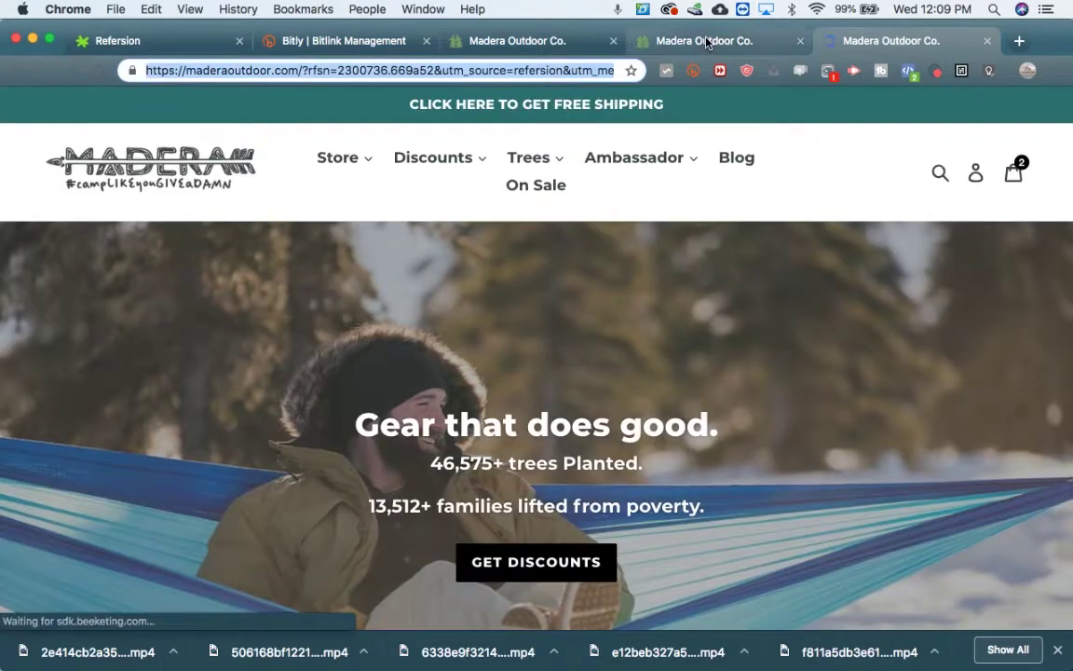
{"action": "left_click", "coordinate": [685, 41]}
{"action": "left_click", "coordinate": [550, 41]}
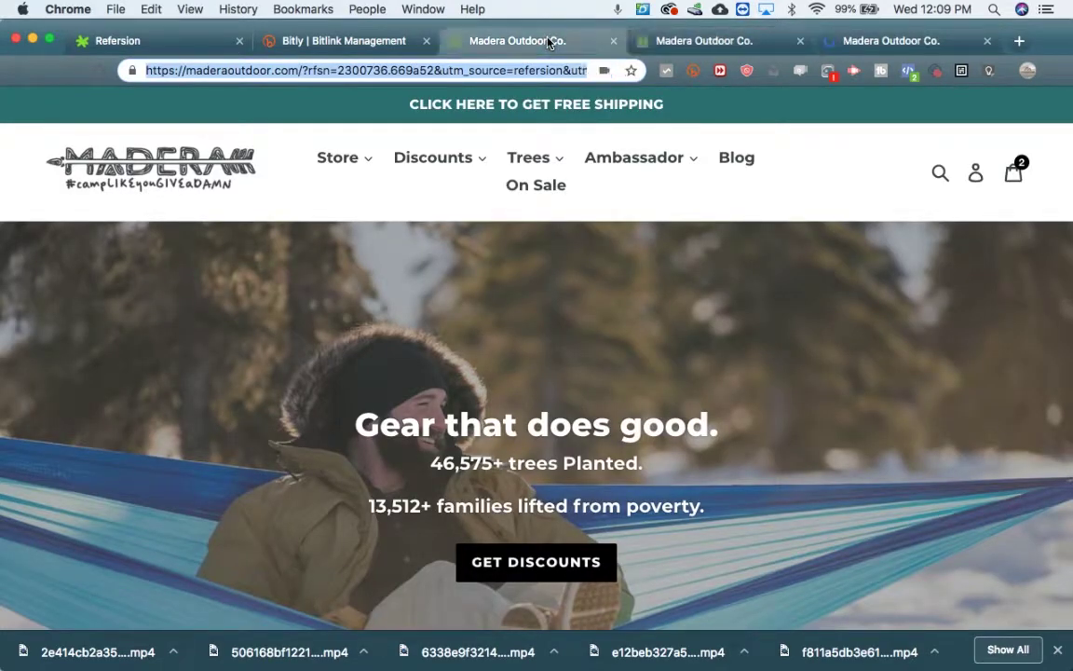
{"action": "left_click", "coordinate": [689, 41]}
{"action": "left_click", "coordinate": [855, 43]}
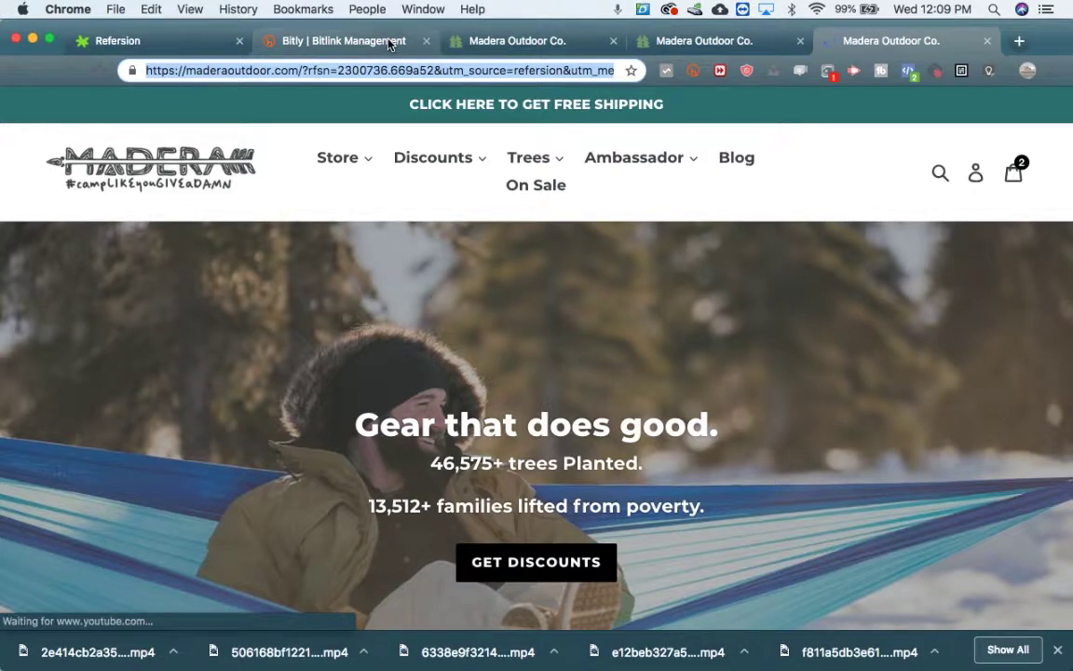
{"action": "left_click", "coordinate": [389, 42]}
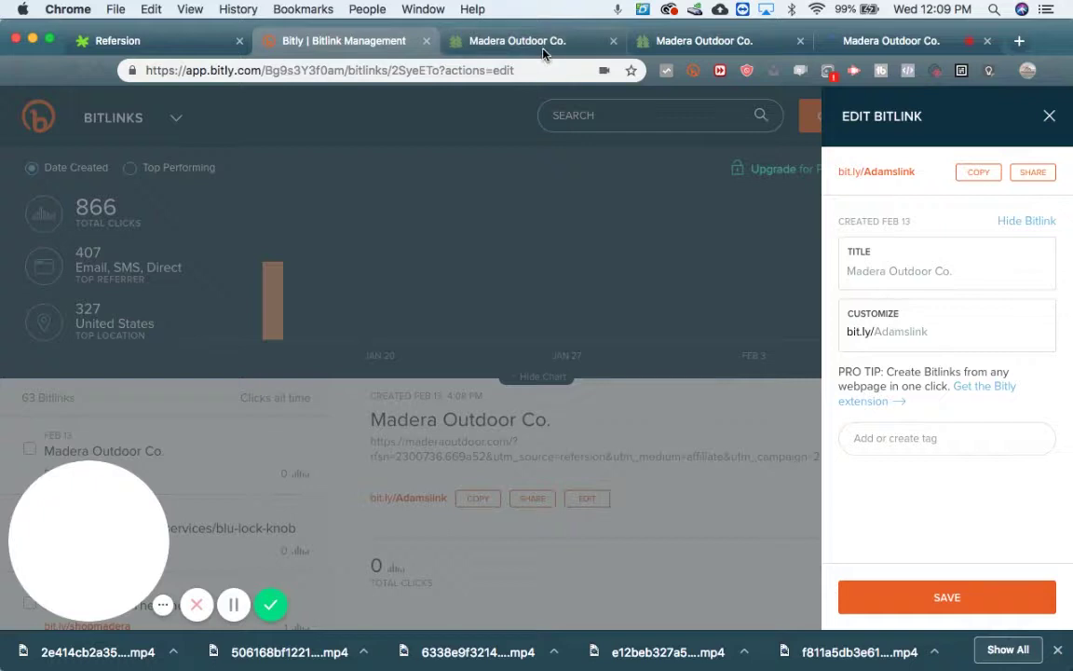
Load the bit.ly/Adamslink+ stats page showing 1 total click, then return to the original Bitly tab.
{"action": "left_click", "coordinate": [863, 45]}
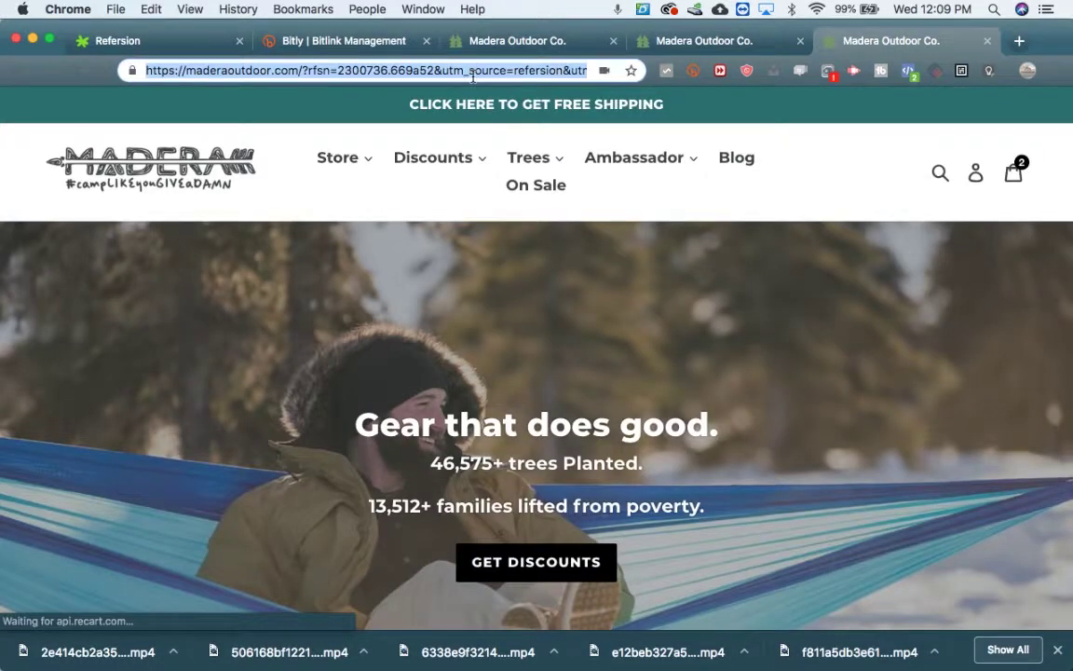
{"action": "key", "text": "super+v"}
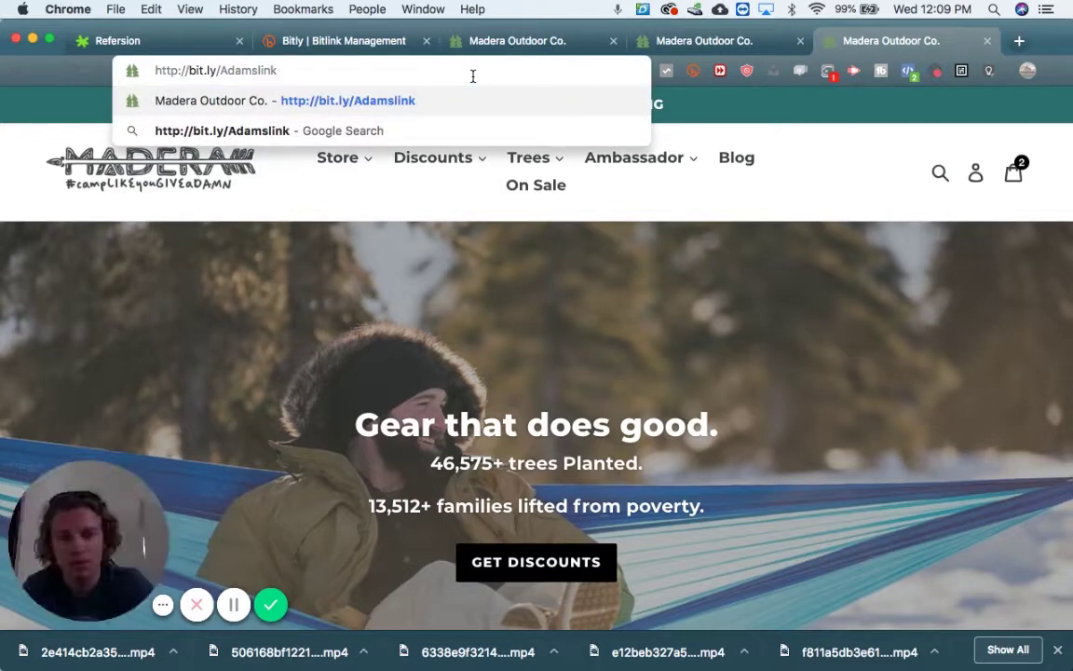
{"action": "type", "text": "+"}
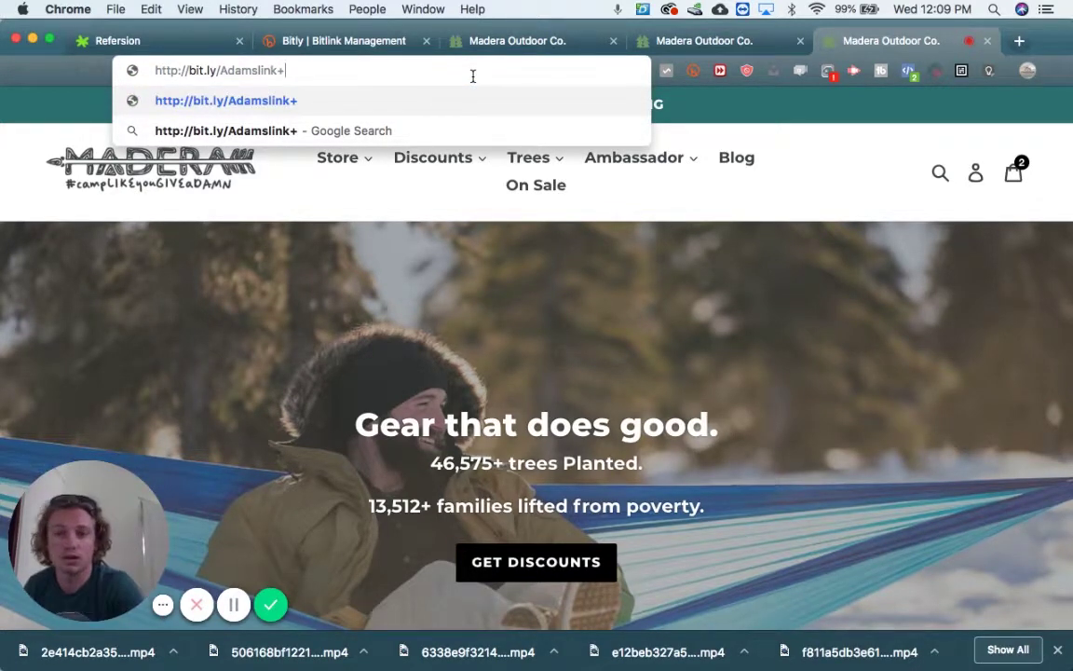
{"action": "key", "text": "BackSpace"}
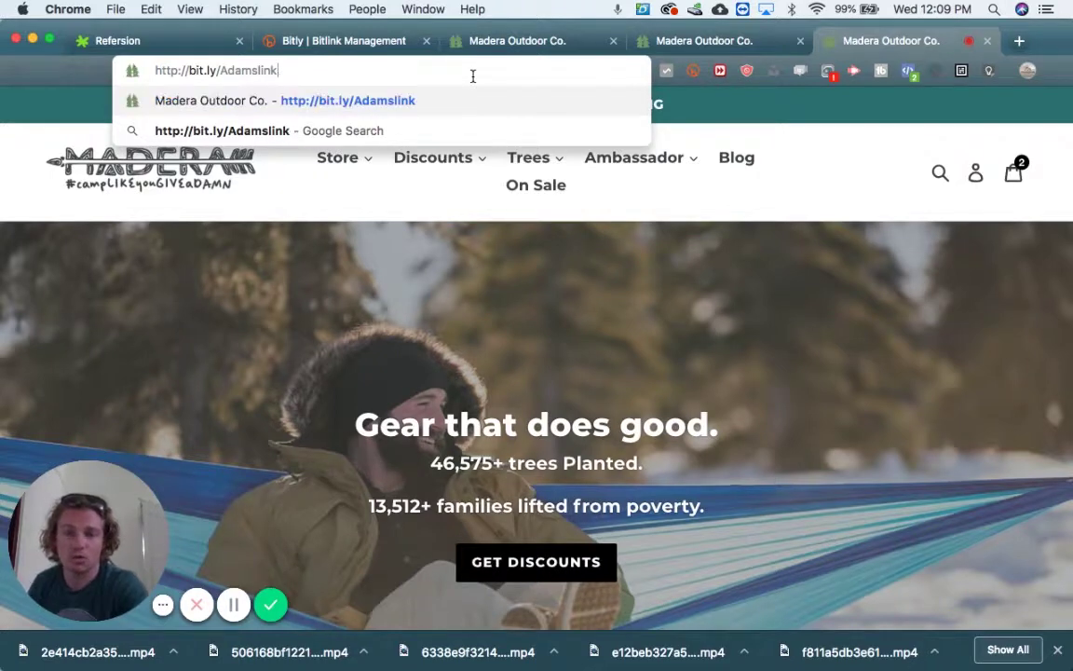
{"action": "type", "text": "+"}
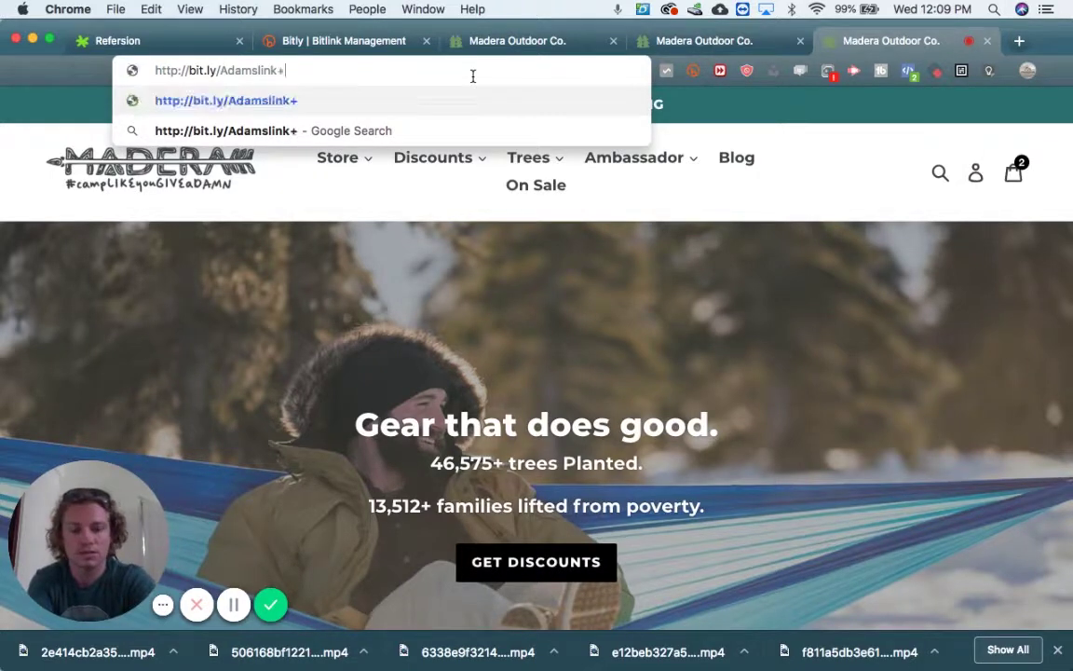
{"action": "key", "text": "Return"}
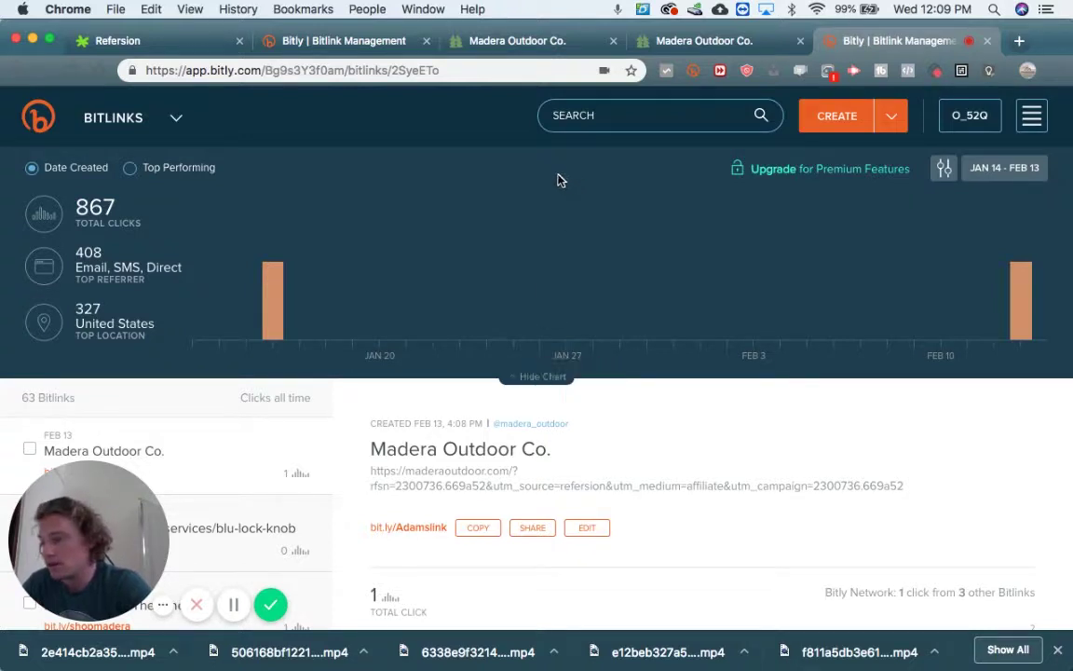
{"action": "left_click", "coordinate": [362, 50]}
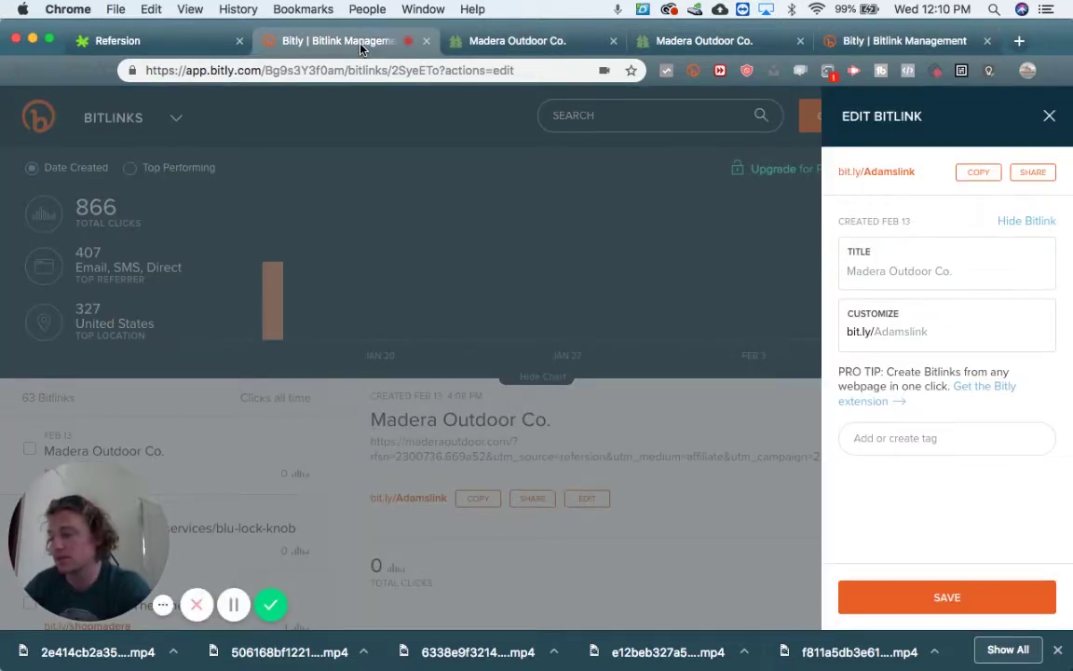